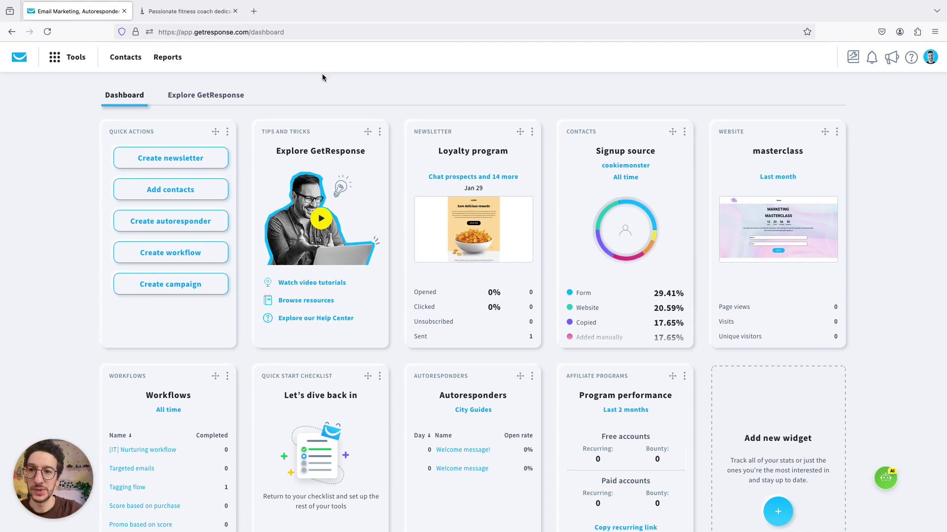
# Step: From Automation, preview the Online courses template Course progress reminder and build a workflow from it
pyautogui.click(75, 55)
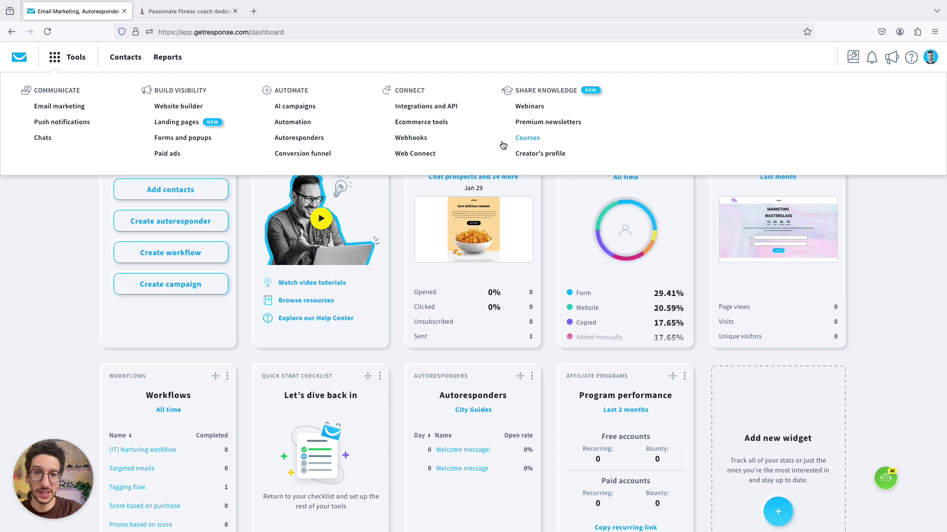
pyautogui.click(291, 123)
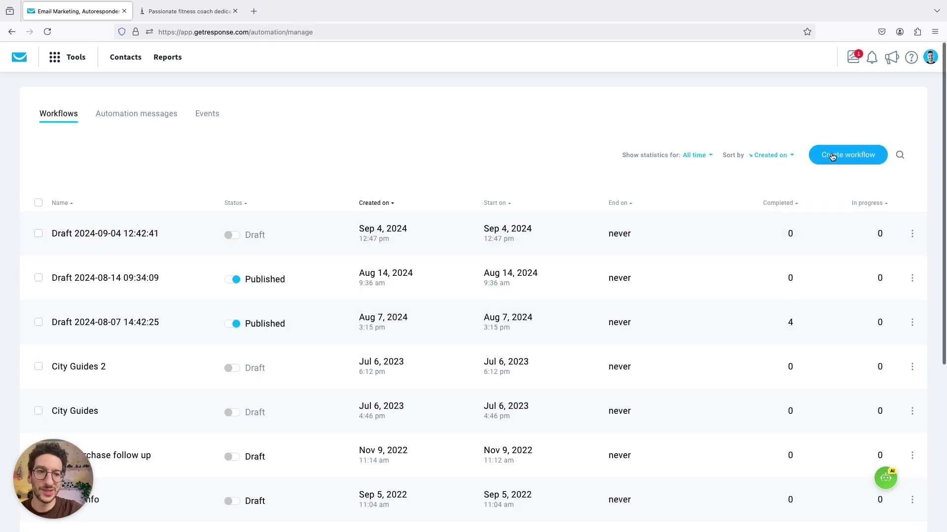
pyautogui.click(837, 156)
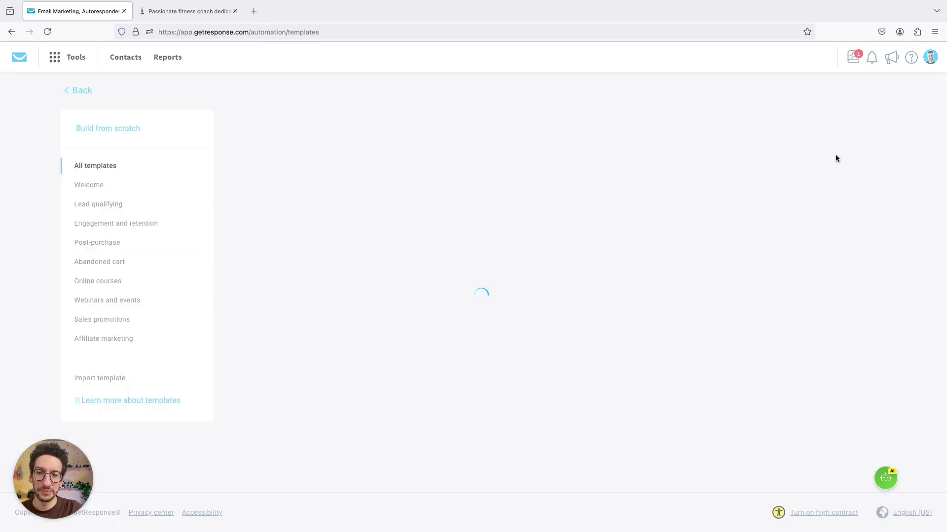
pyautogui.click(98, 282)
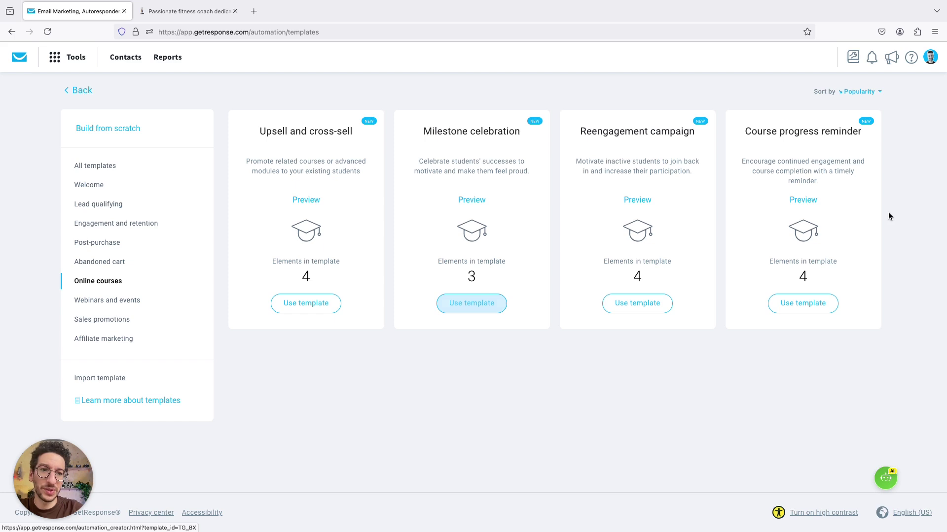
pyautogui.click(811, 200)
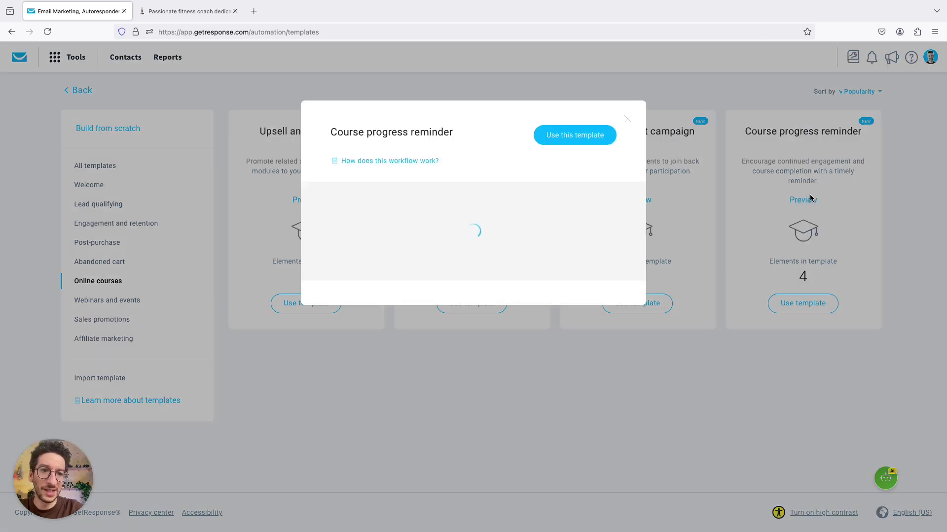
pyautogui.click(628, 119)
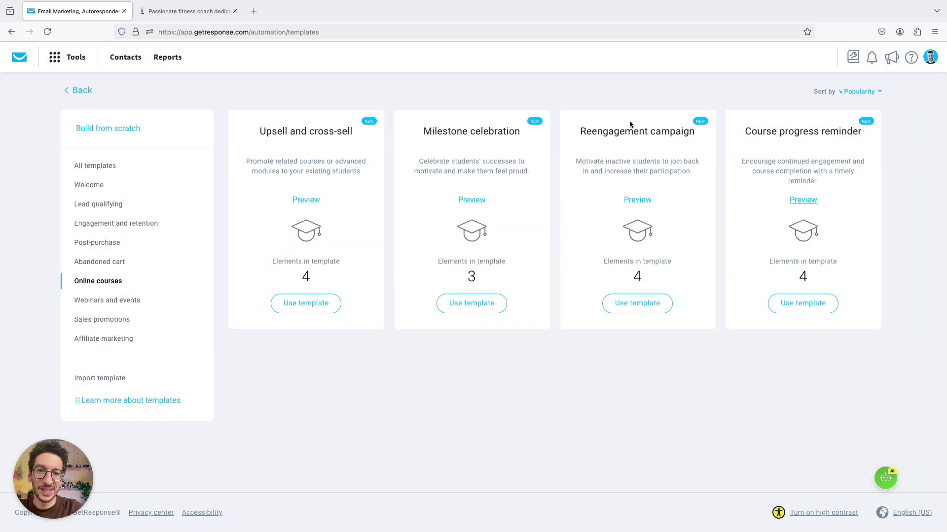
pyautogui.click(802, 310)
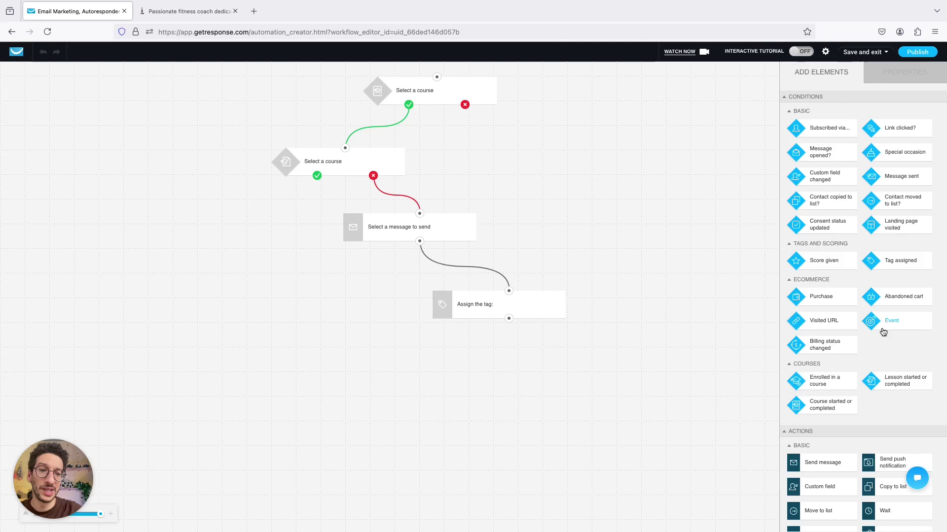
# Step: Scroll around the loaded workflow editor and reset the browser zoom to show the whole workflow
pyautogui.scroll(5, 882, 326)
pyautogui.scroll(-4, 883, 330)
pyautogui.hscroll(3, 838, 316)
pyautogui.scroll(3, 788, 303)
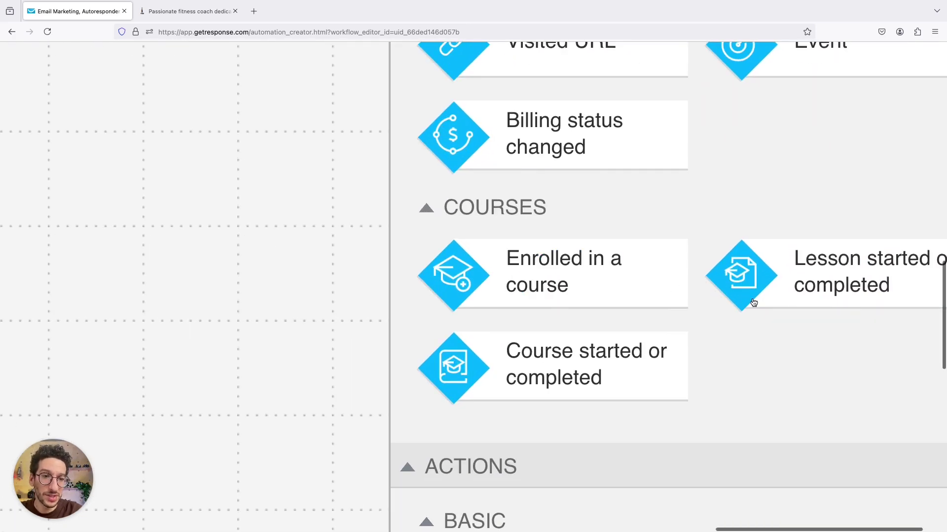
pyautogui.hscroll(3, 739, 302)
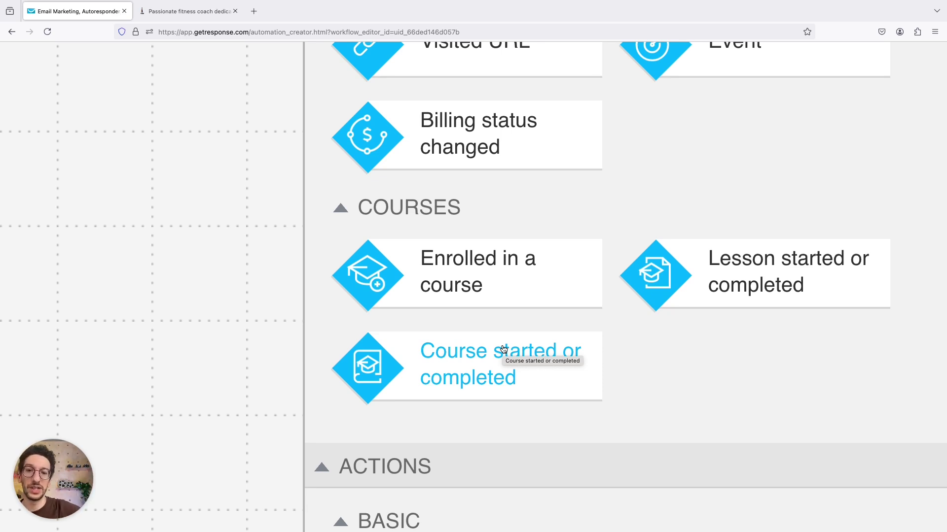
pyautogui.hotkey('ctrl', '0')
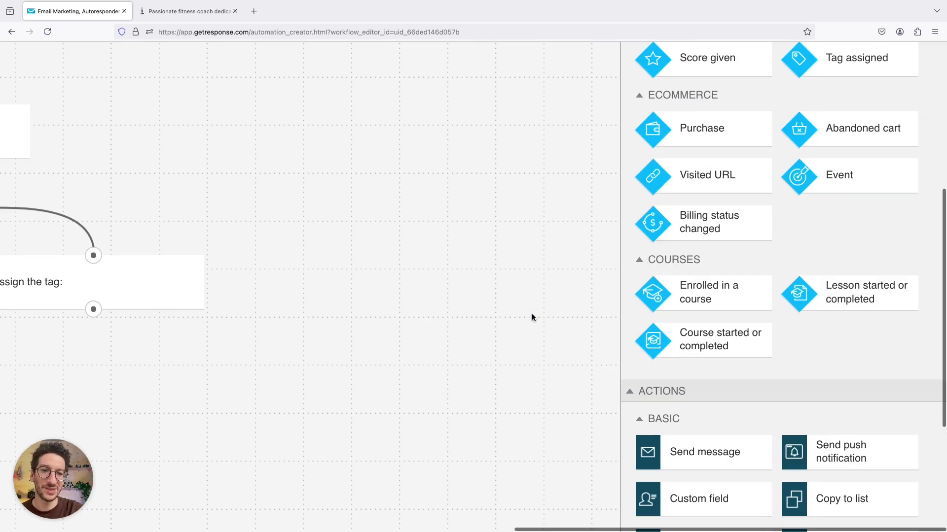
pyautogui.hotkey('ctrl', '-')
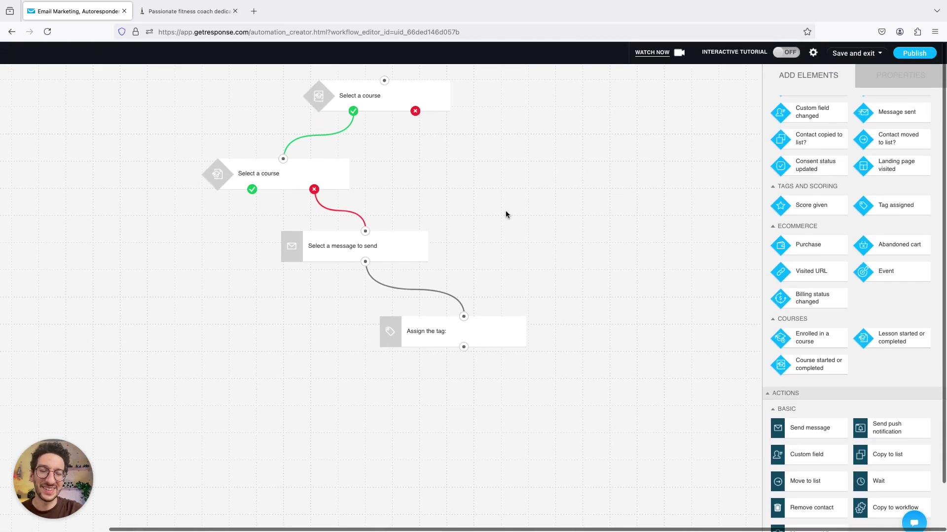
pyautogui.hotkey('ctrl', '-')
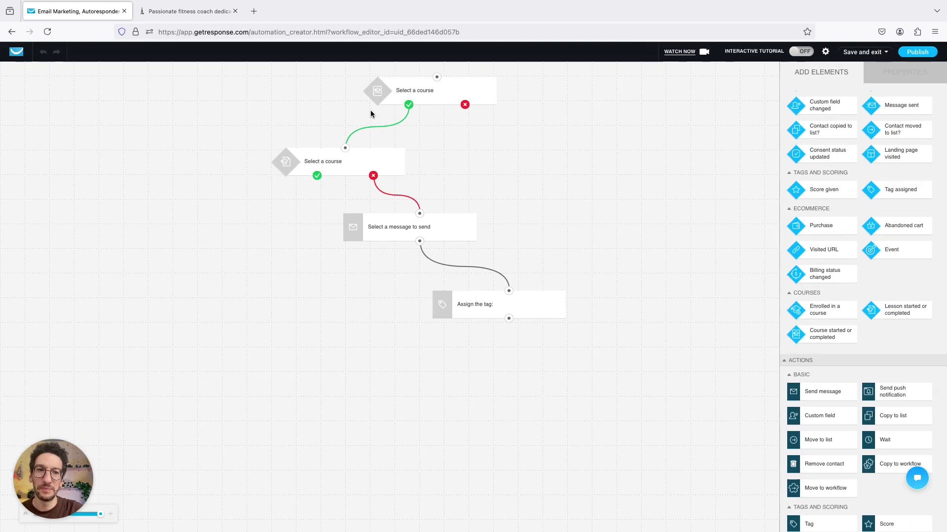
# Step: Set the first condition to 'Starts a course' for the specific course Muscle Building in 32-Weeks
pyautogui.click(432, 94)
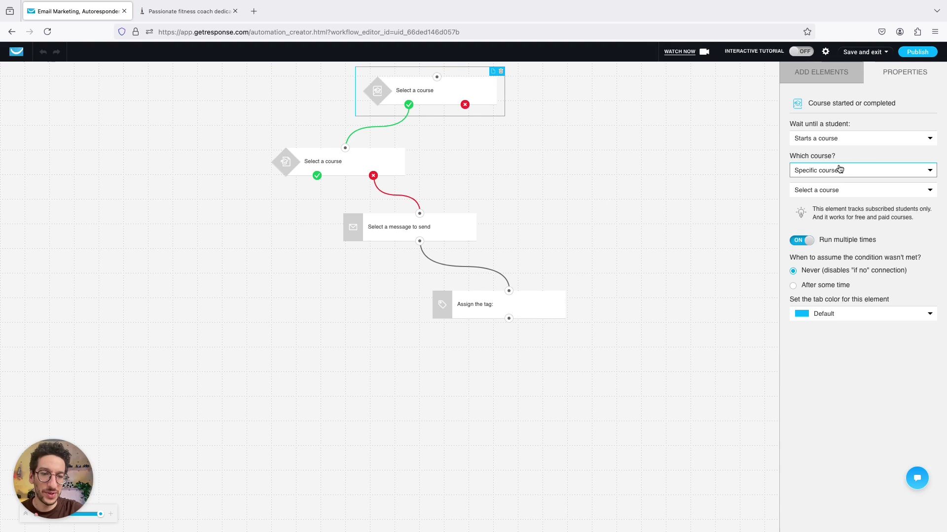
pyautogui.click(833, 144)
pyautogui.click(833, 159)
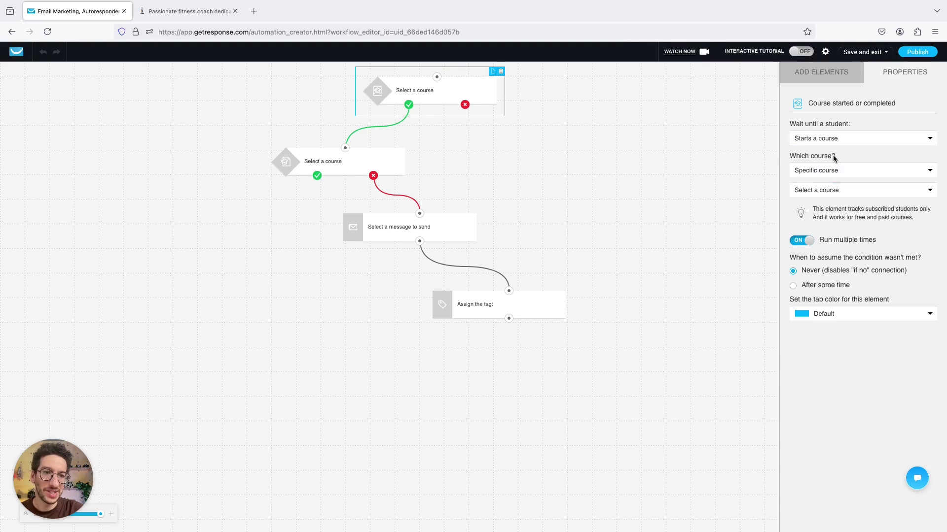
pyautogui.click(834, 170)
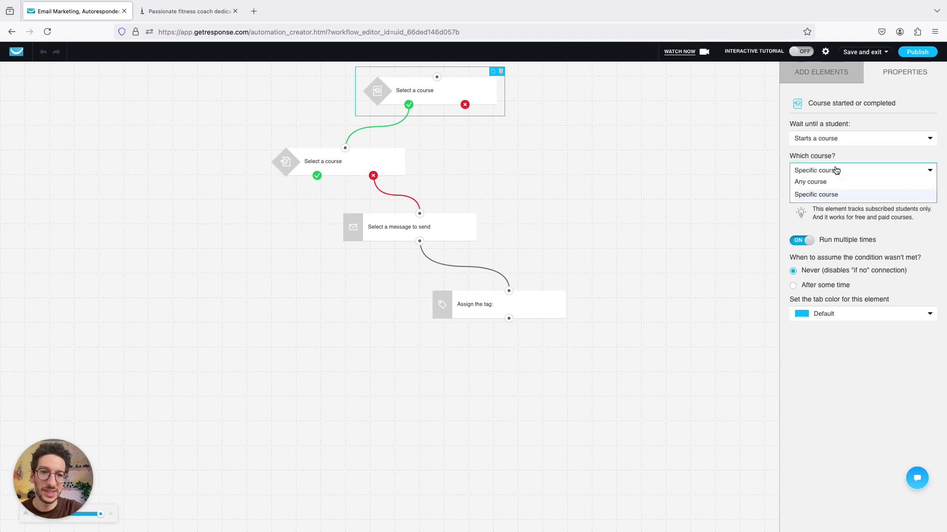
pyautogui.click(830, 195)
pyautogui.click(831, 192)
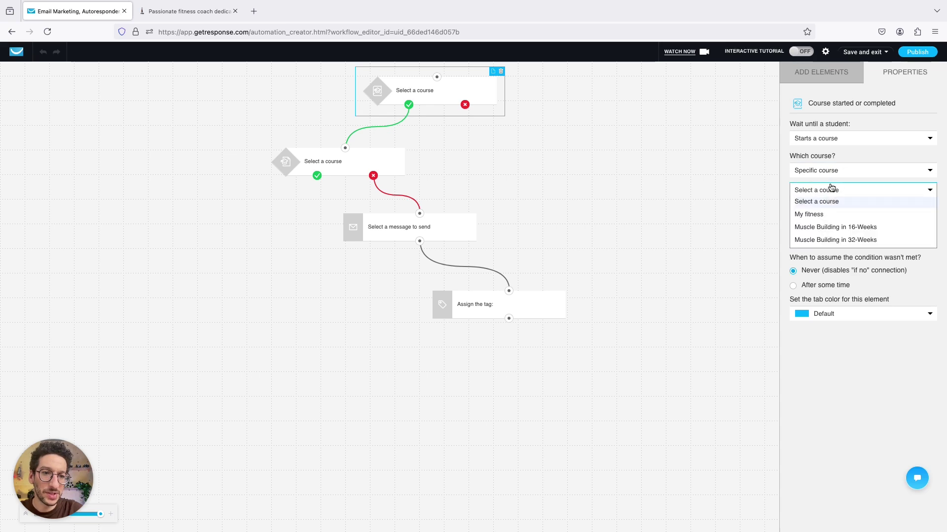
pyautogui.click(833, 240)
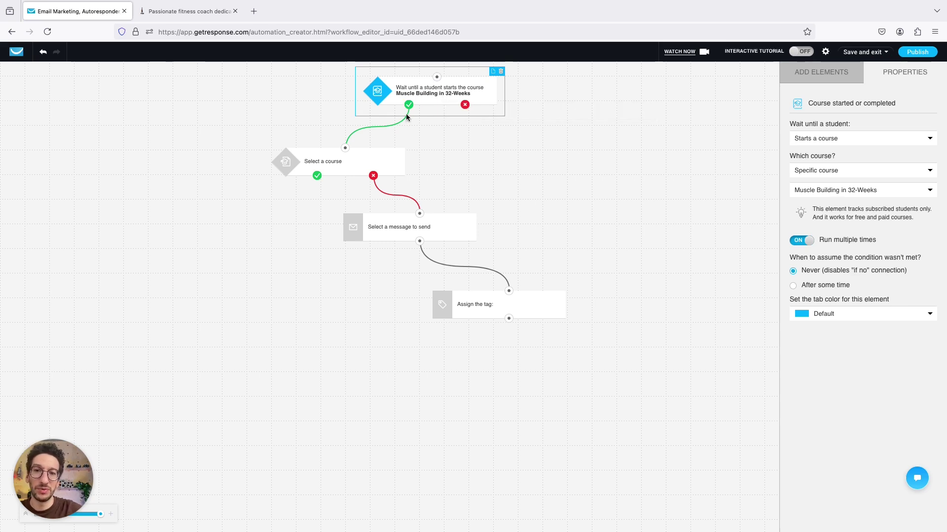
pyautogui.click(344, 174)
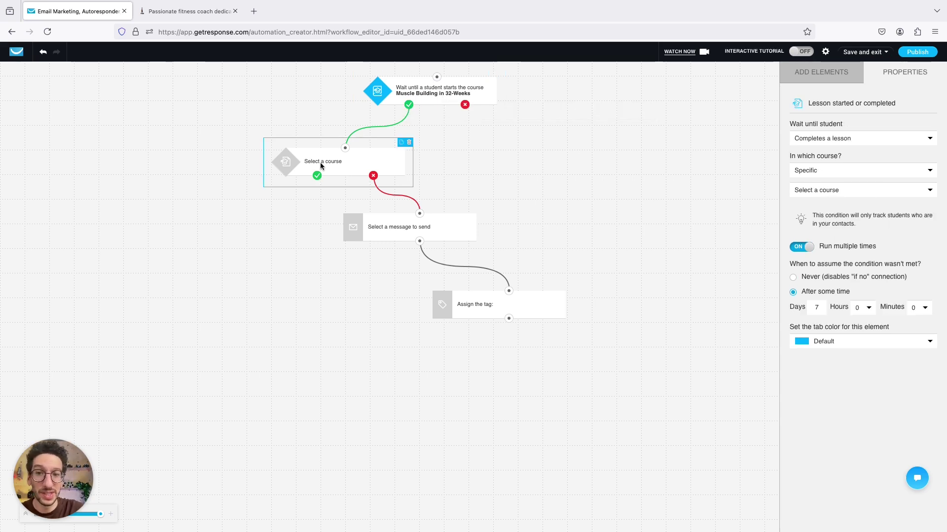
# Step: Set the lesson condition to Muscle Building in 32-Weeks and the specific lesson Understanding Muscle Growth
pyautogui.click(838, 190)
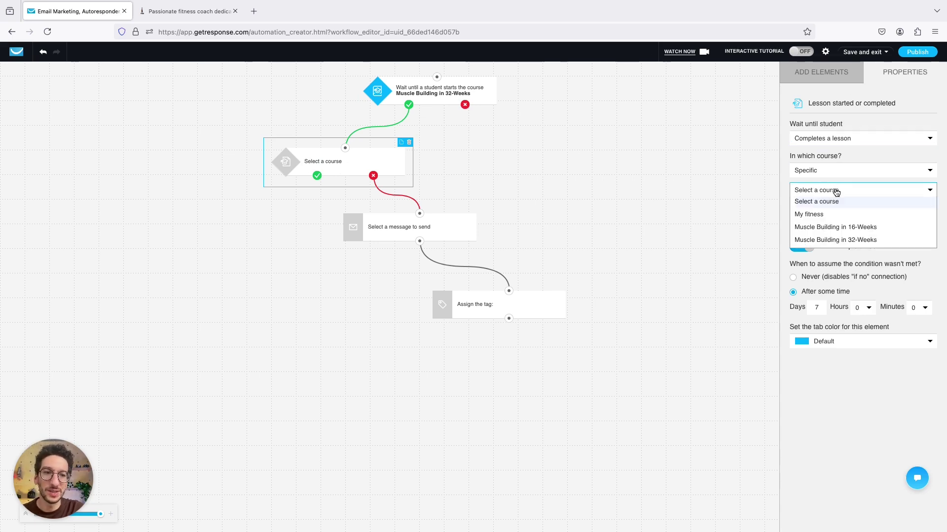
pyautogui.click(840, 241)
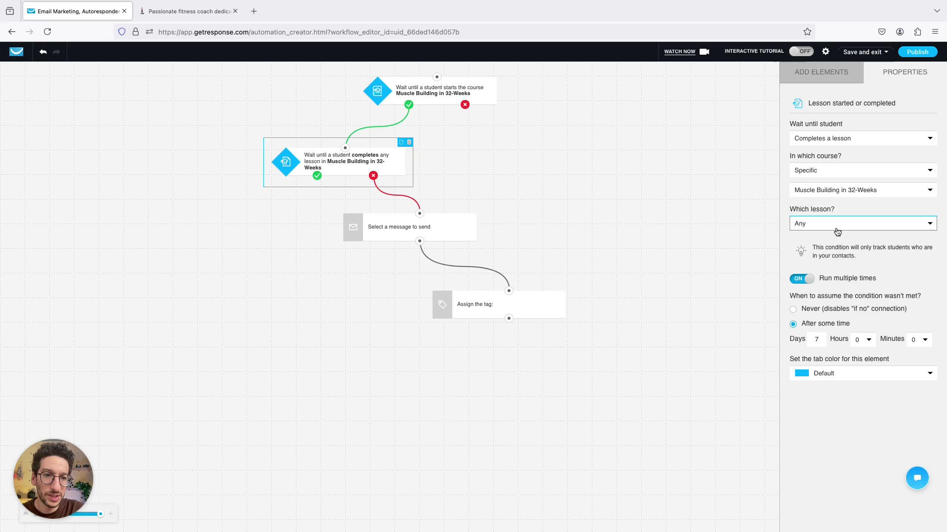
pyautogui.click(836, 226)
pyautogui.click(817, 258)
pyautogui.click(829, 223)
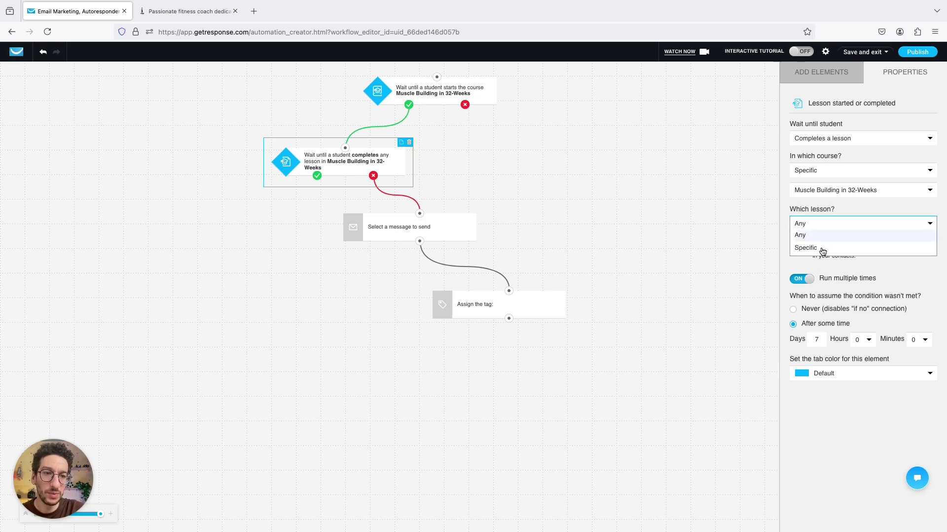
pyautogui.click(821, 248)
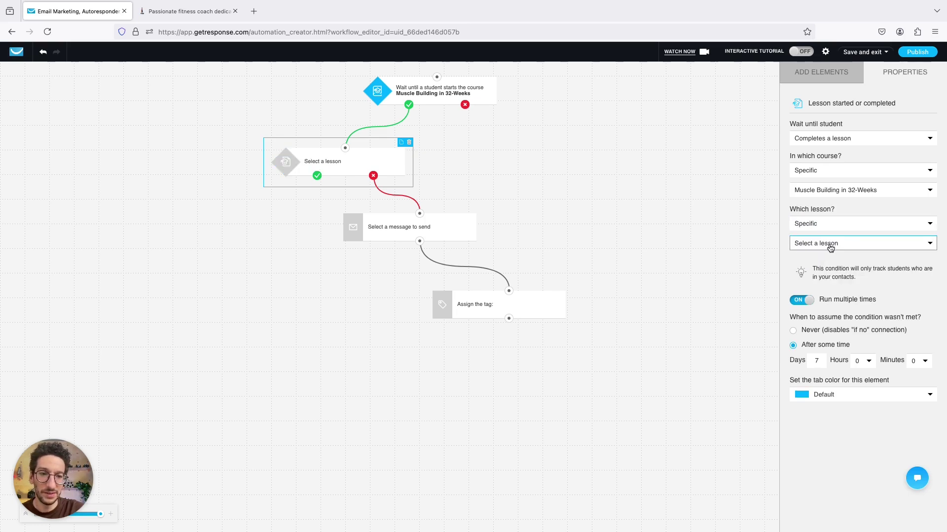
pyautogui.click(831, 245)
pyautogui.click(832, 269)
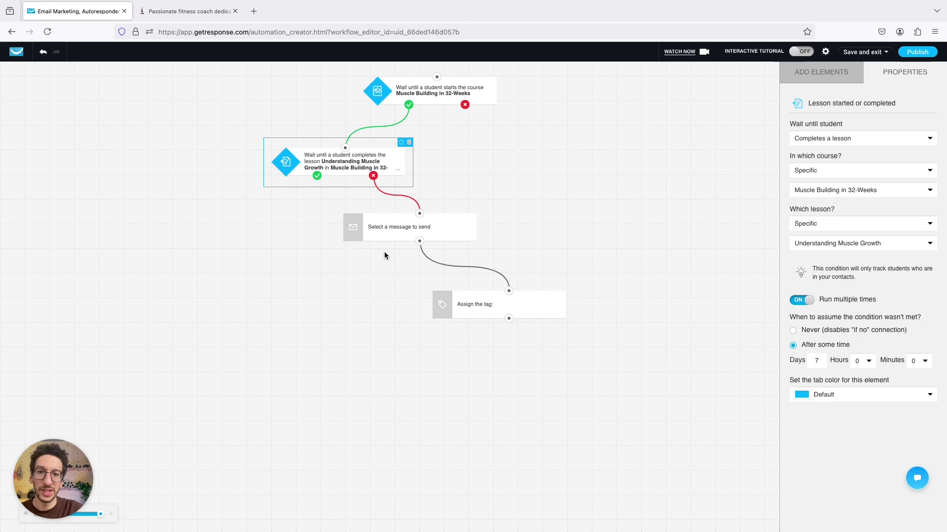
# Step: Recheck the lesson condition settings, then bring up the send-message step's settings
pyautogui.click(387, 236)
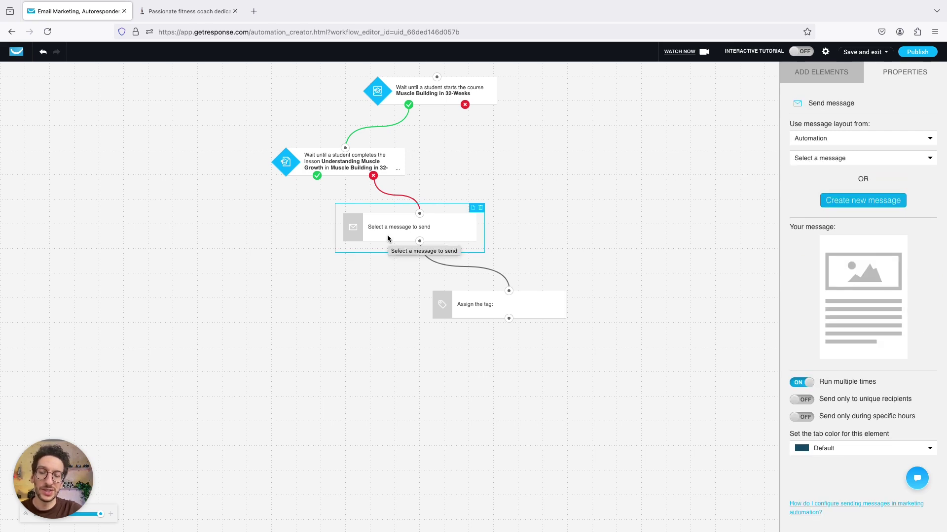
pyautogui.click(335, 164)
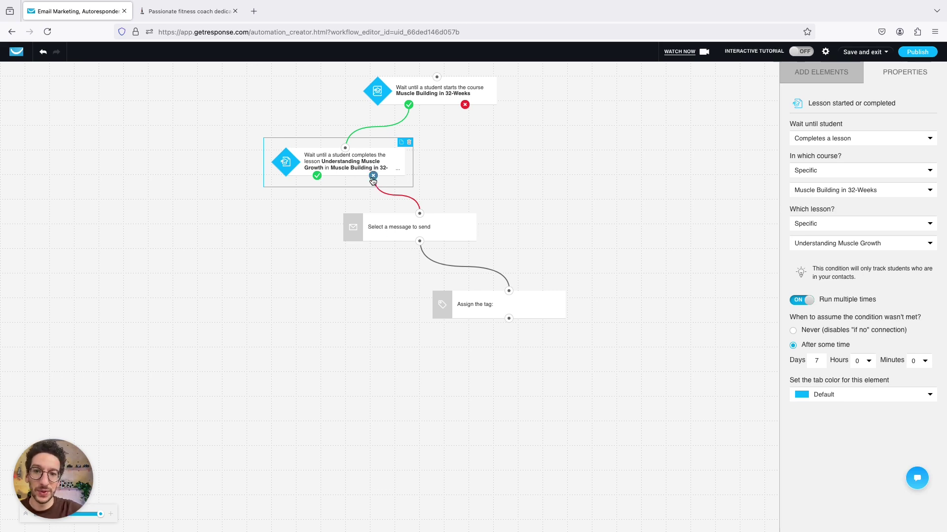
pyautogui.click(384, 226)
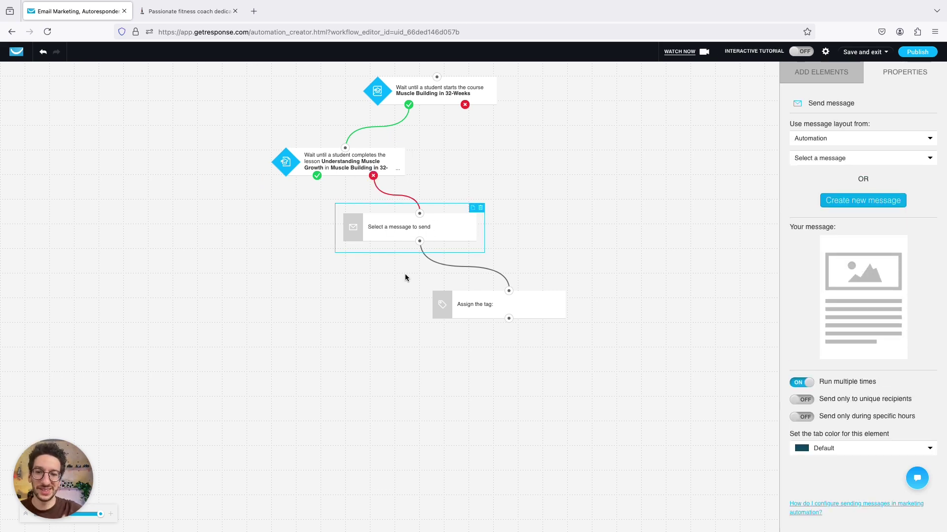
# Step: Create a new automation message for the step named 'Engagement'
pyautogui.click(868, 197)
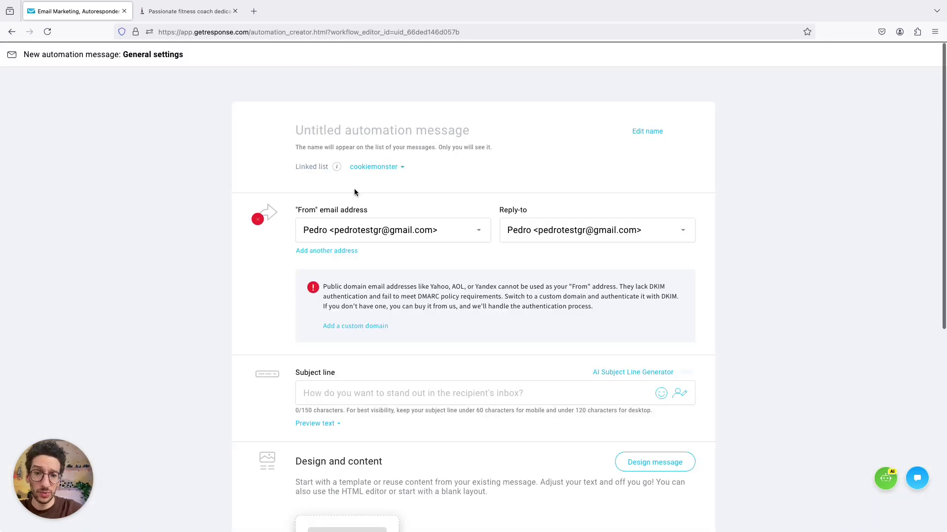
pyautogui.write('Enagg')
pyautogui.press('BackSpace')
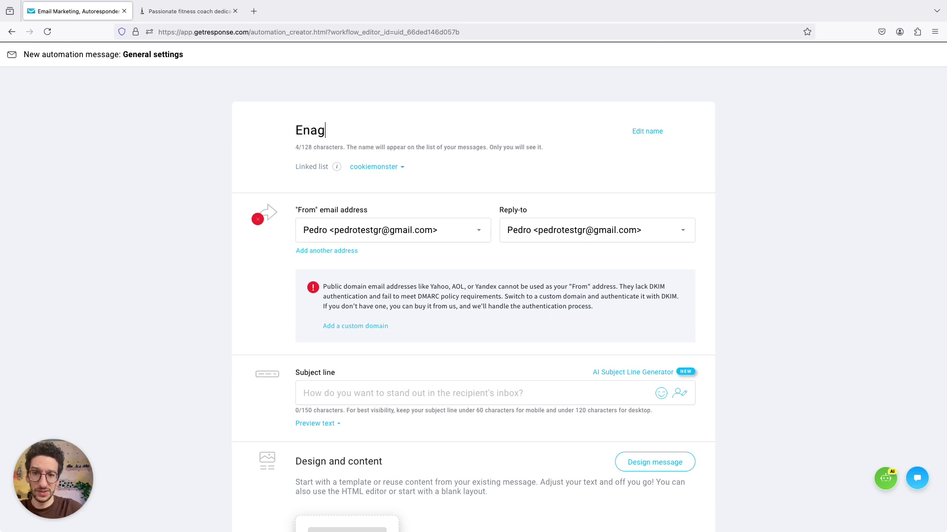
pyautogui.press('BackSpace')
pyautogui.press('BackSpace')
pyautogui.write('ga')
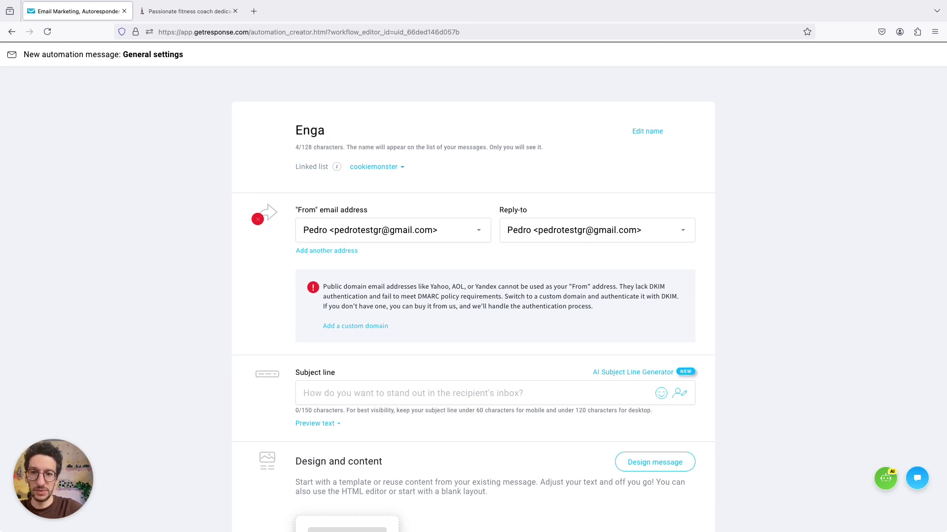
pyautogui.write('gement')
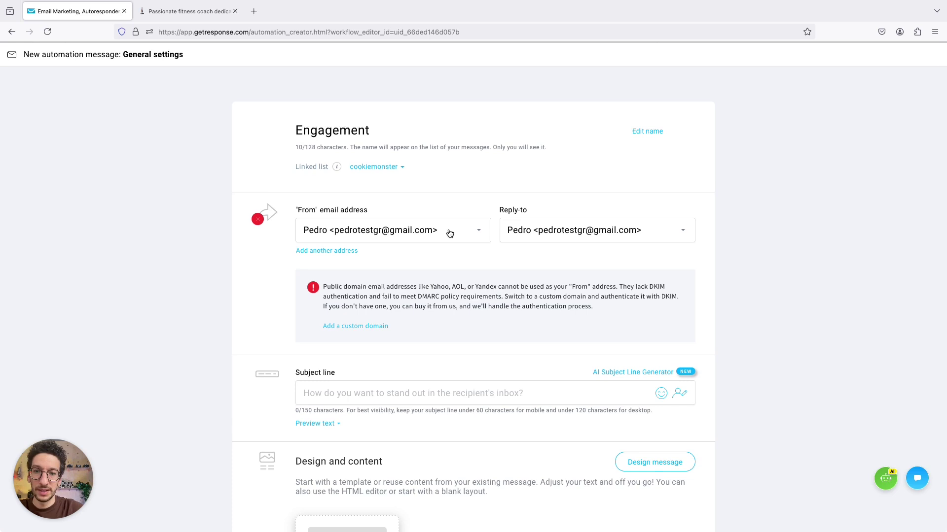
pyautogui.scroll(-4, 397, 133)
pyautogui.scroll(2, 398, 107)
# Step: Switch the message's From sender to the GetResponse account's own address
pyautogui.click(383, 146)
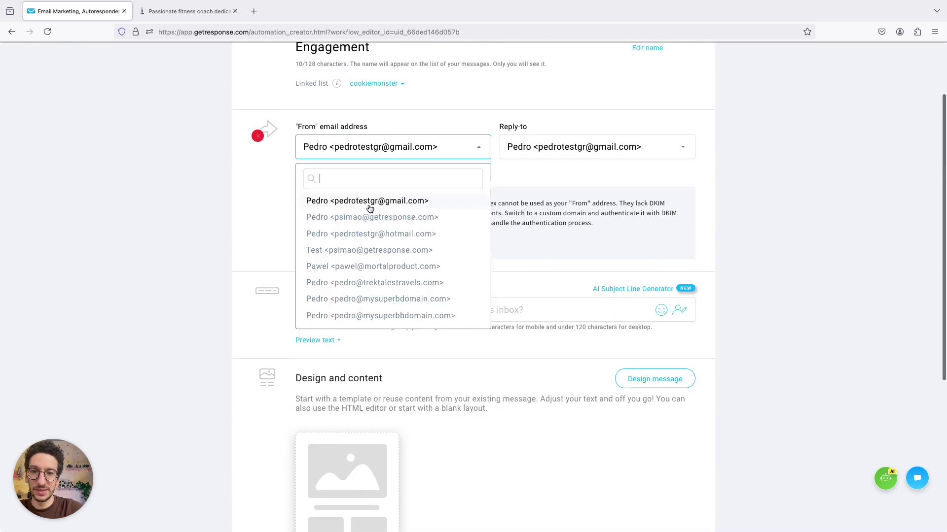
pyautogui.click(370, 214)
pyautogui.scroll(-2, 407, 266)
pyautogui.scroll(-1, 408, 267)
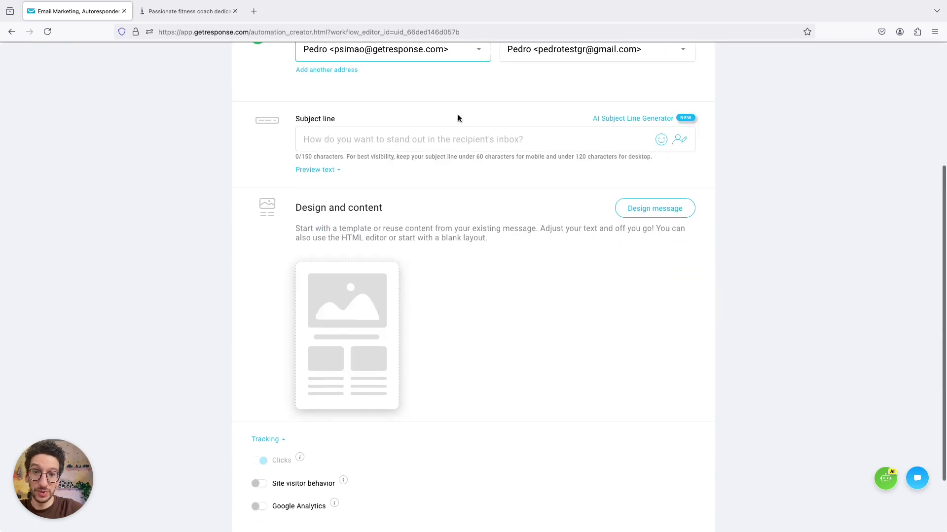
# Step: Generate AI subjects from 'start your course, don't forget' and Fitness; use 'Ready to Transform?…'
pyautogui.click(620, 120)
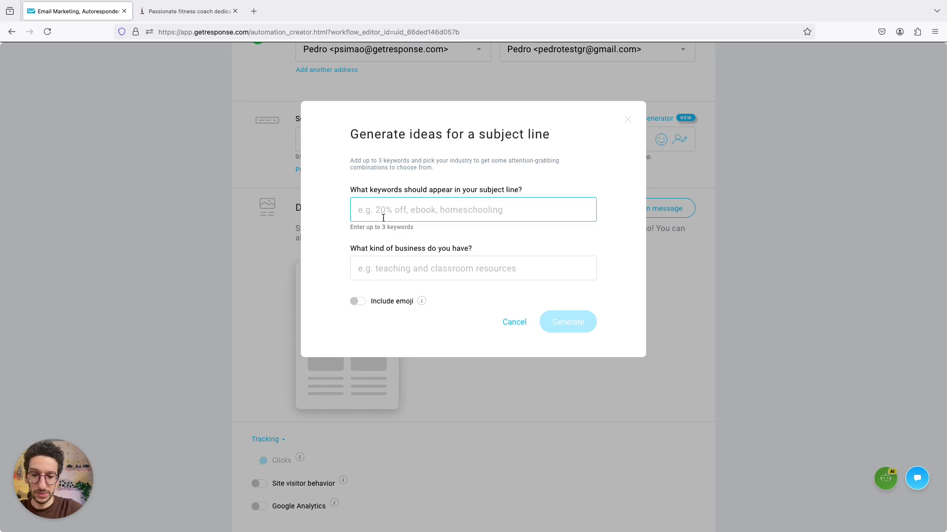
pyautogui.write('start yo')
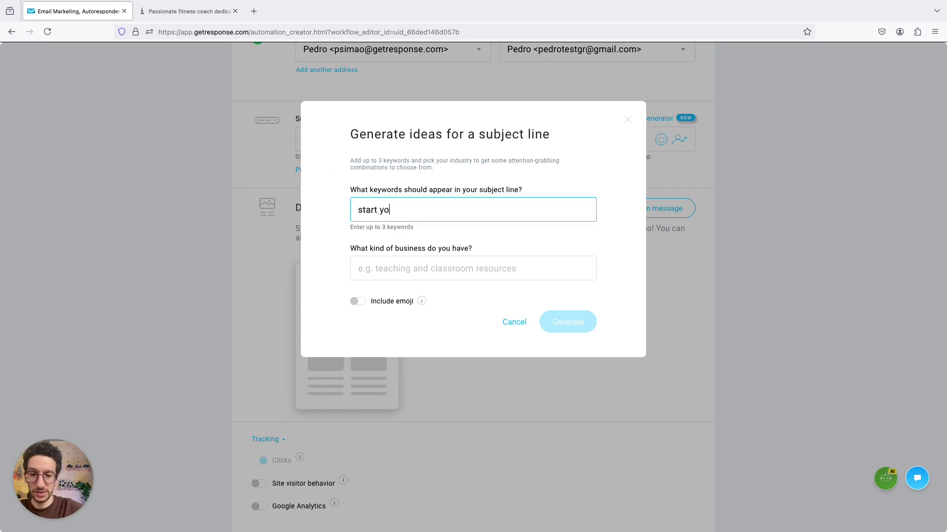
pyautogui.write("ur course, don'")
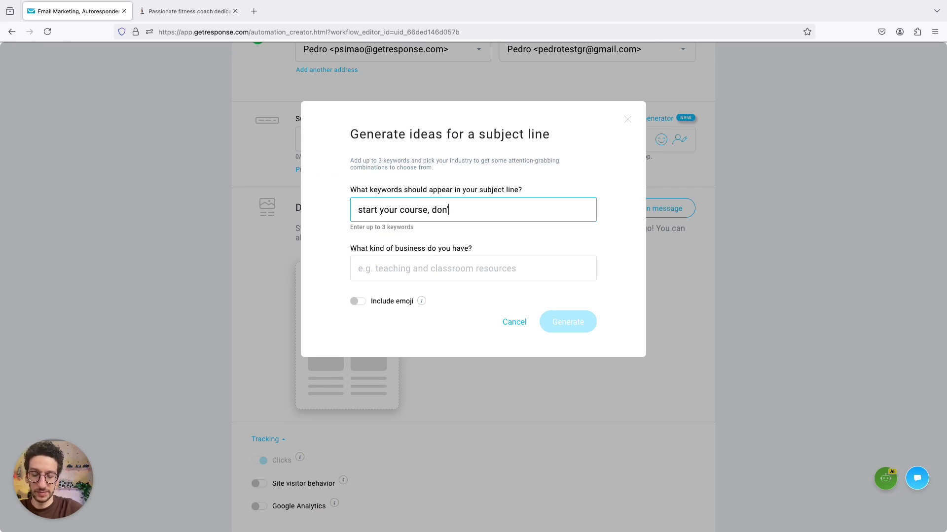
pyautogui.write('t forget about it')
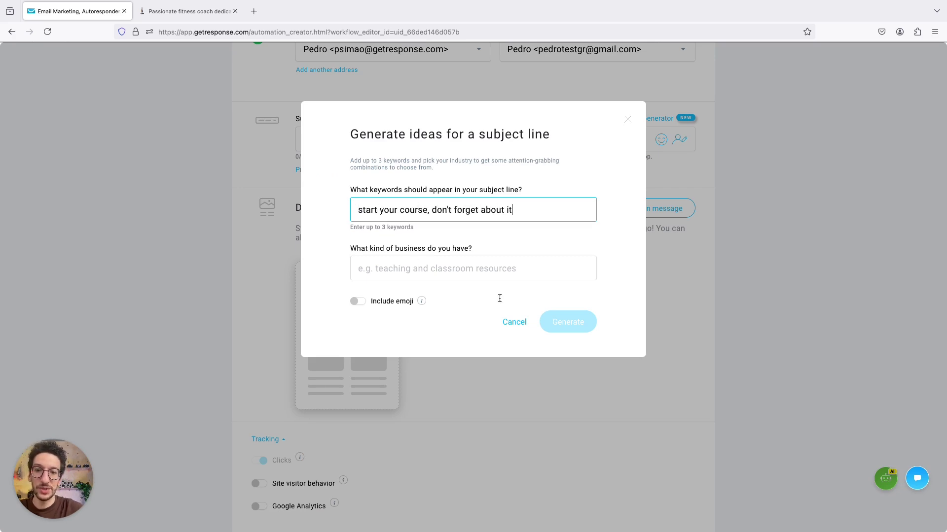
pyautogui.click(380, 274)
pyautogui.write('fitness')
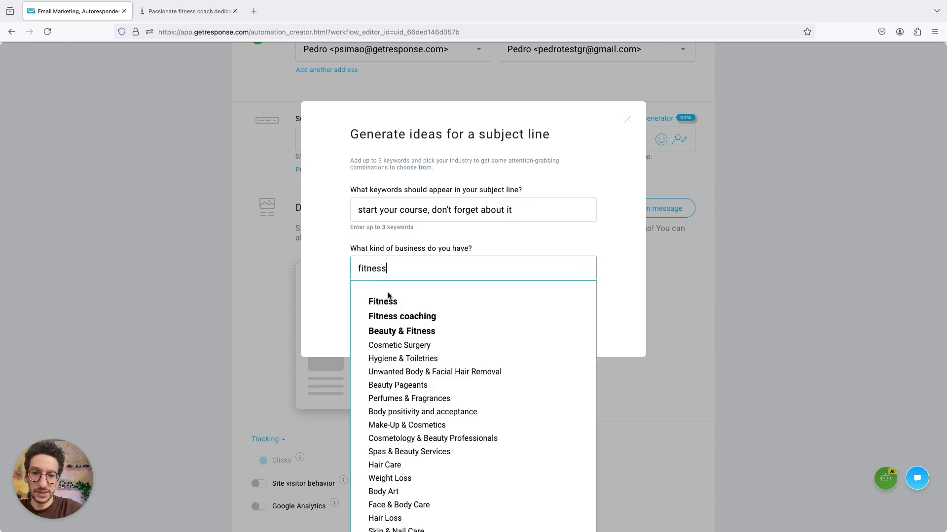
pyautogui.click(388, 299)
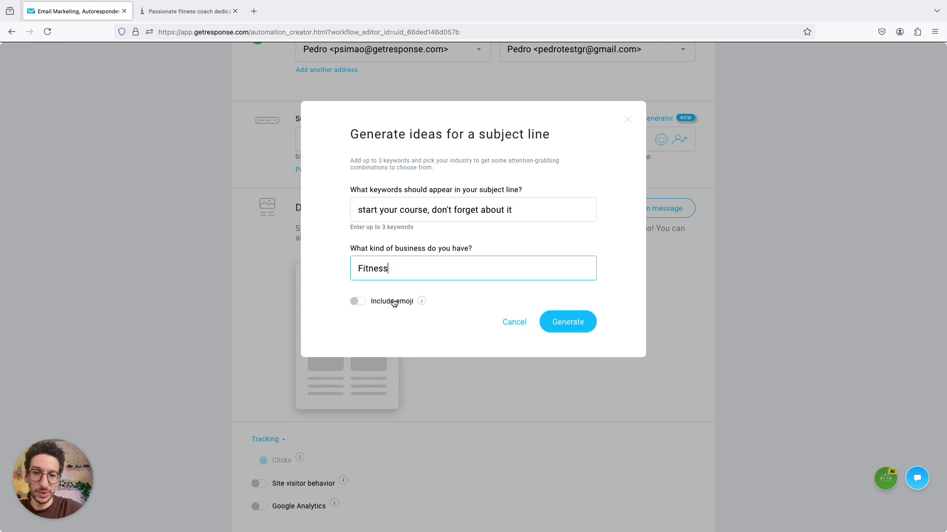
pyautogui.click(580, 317)
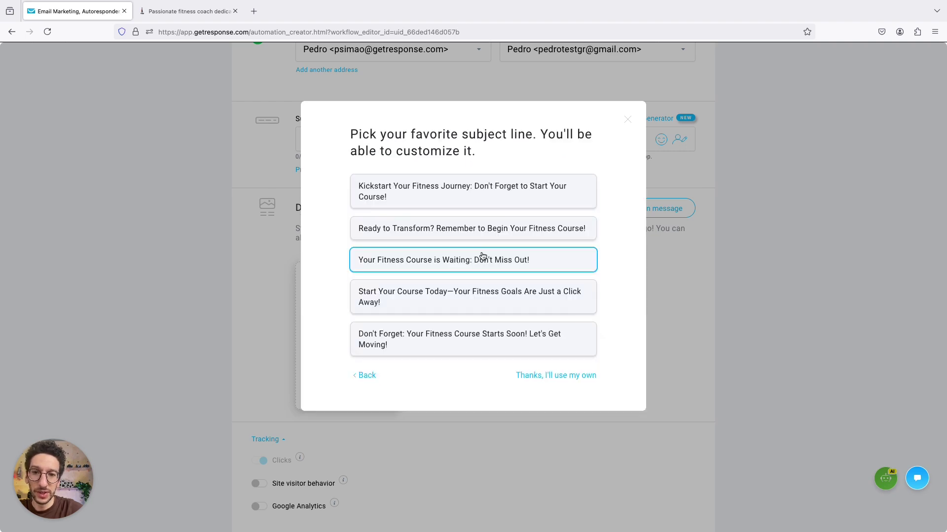
pyautogui.click(444, 234)
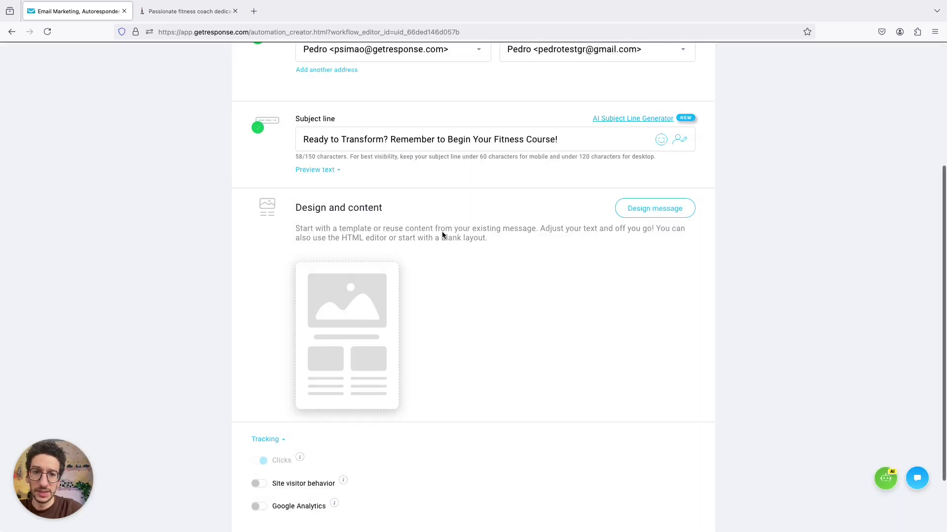
pyautogui.scroll(-1, 491, 164)
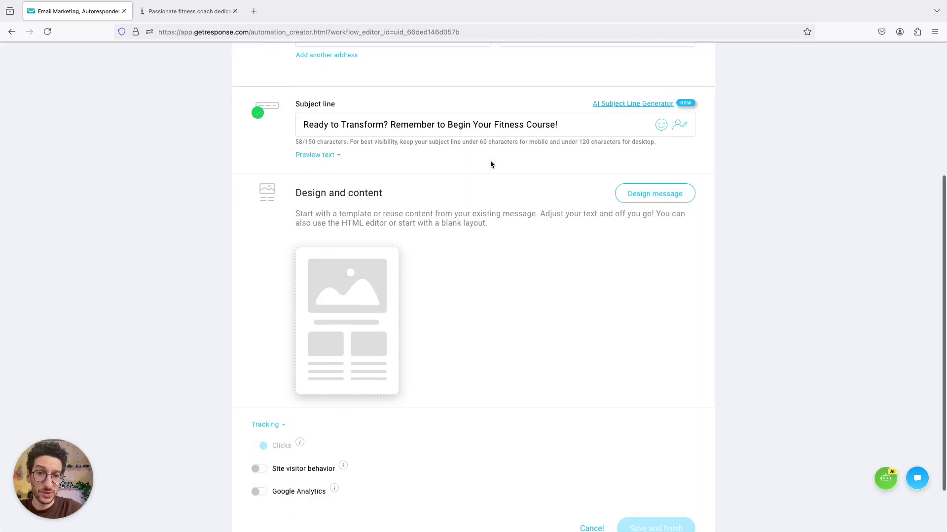
# Step: Design the email from the Reengagement Campaigns template and scroll through it in the editor
pyautogui.click(646, 197)
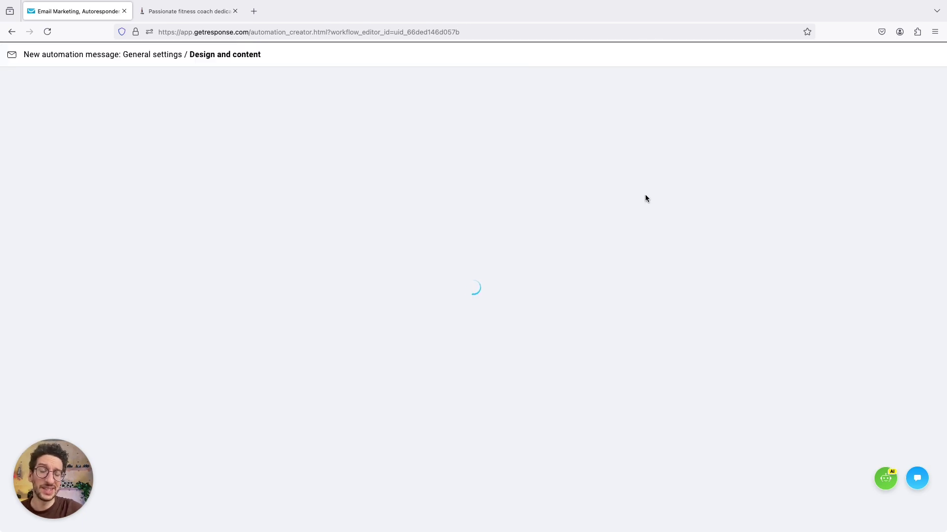
pyautogui.scroll(-3, 454, 207)
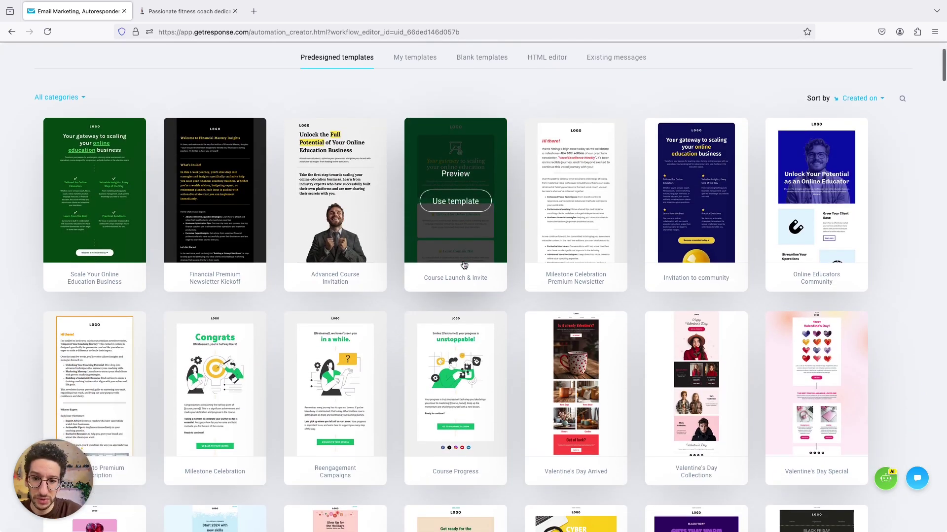
pyautogui.scroll(-1, 427, 330)
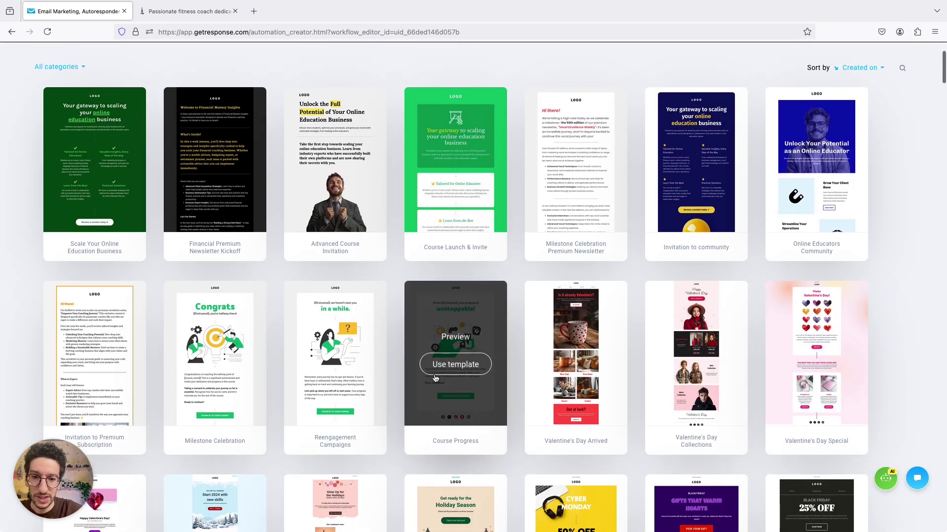
pyautogui.scroll(5, 404, 351)
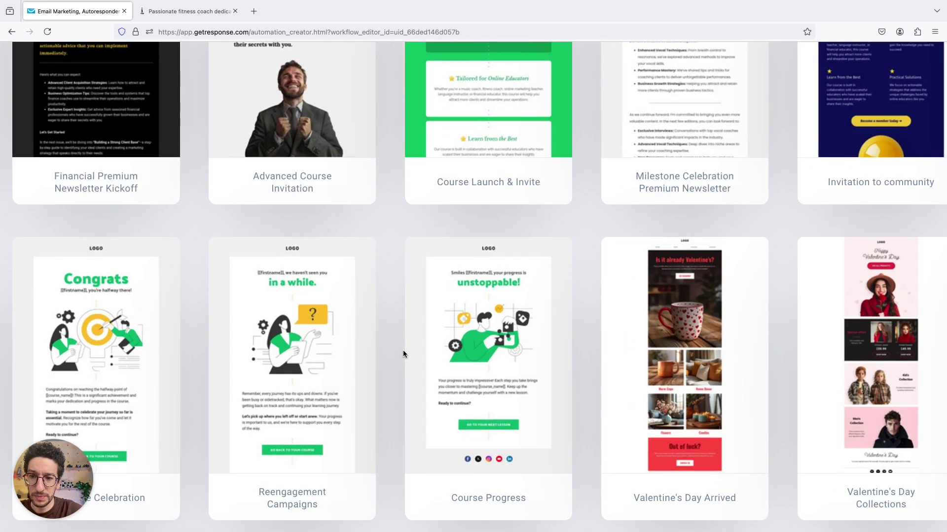
pyautogui.scroll(3, 404, 354)
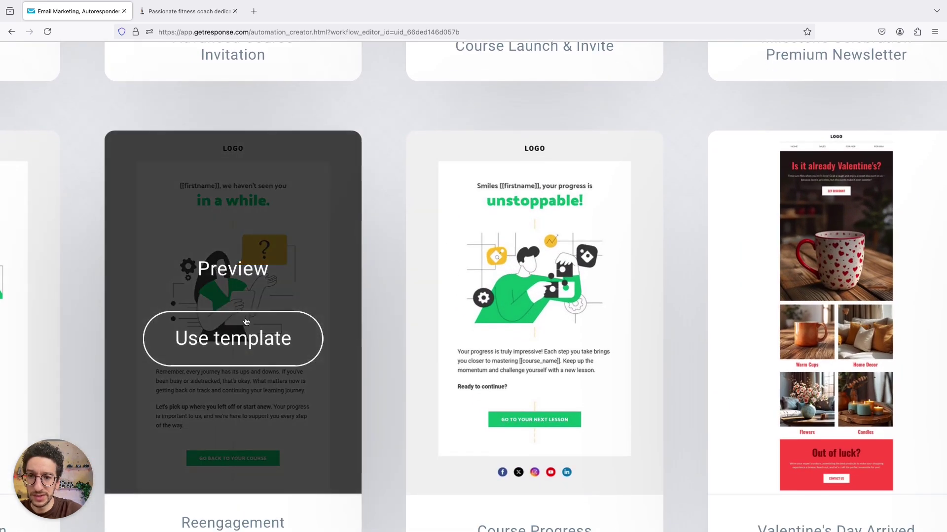
pyautogui.click(246, 341)
pyautogui.scroll(-8, 246, 340)
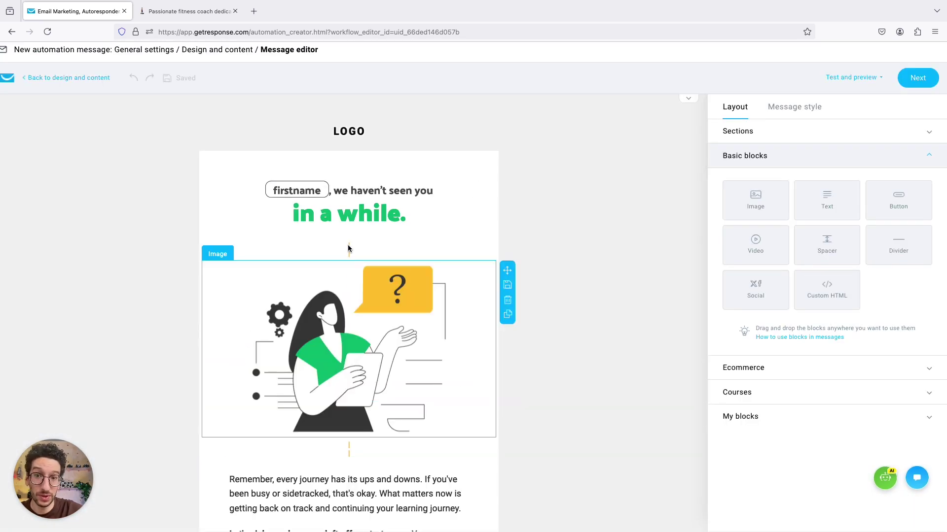
pyautogui.scroll(-5, 373, 284)
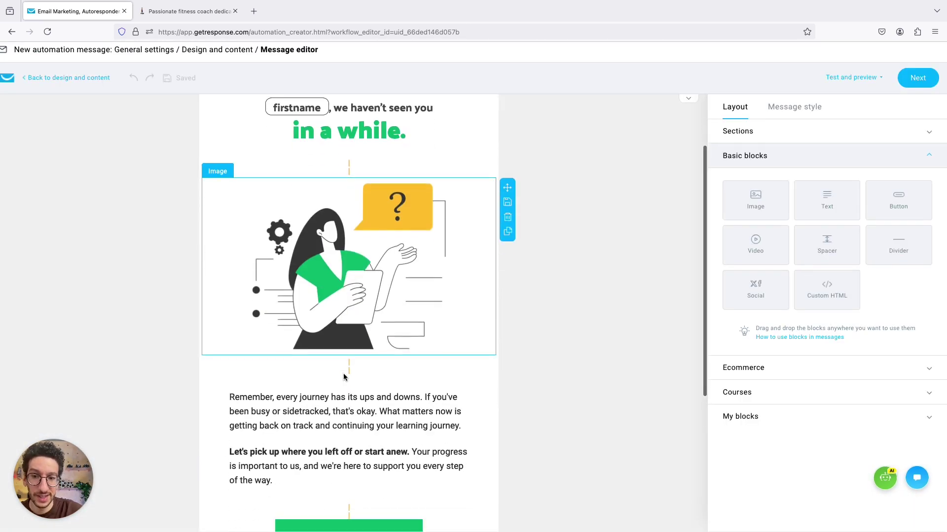
pyautogui.scroll(-1, 378, 277)
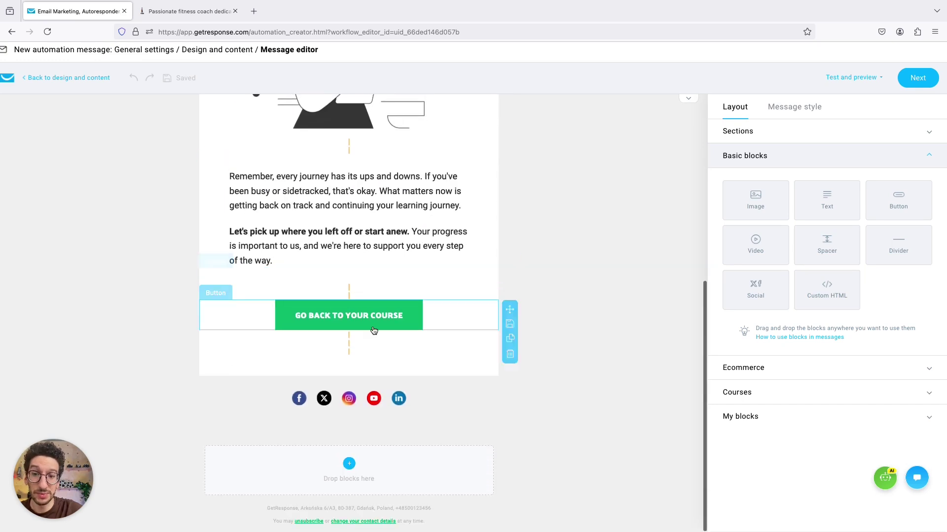
pyautogui.scroll(6, 434, 180)
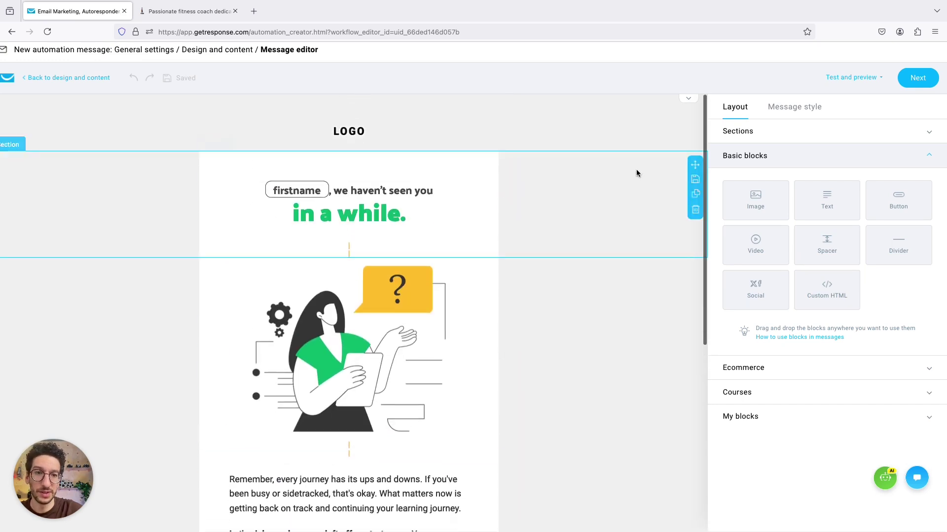
# Step: Save the email so the workflow step reads 'Send message: Engagement'
pyautogui.click(907, 78)
pyautogui.scroll(-5, 790, 149)
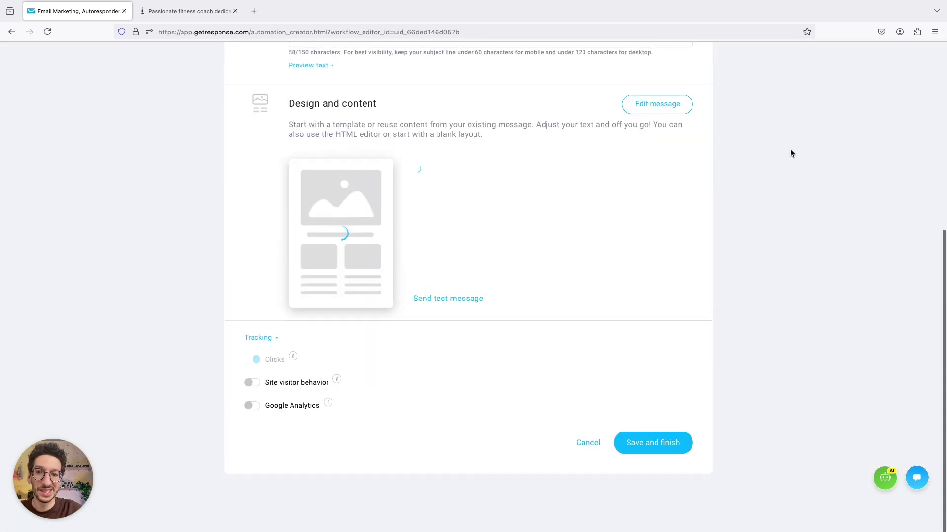
pyautogui.click(670, 471)
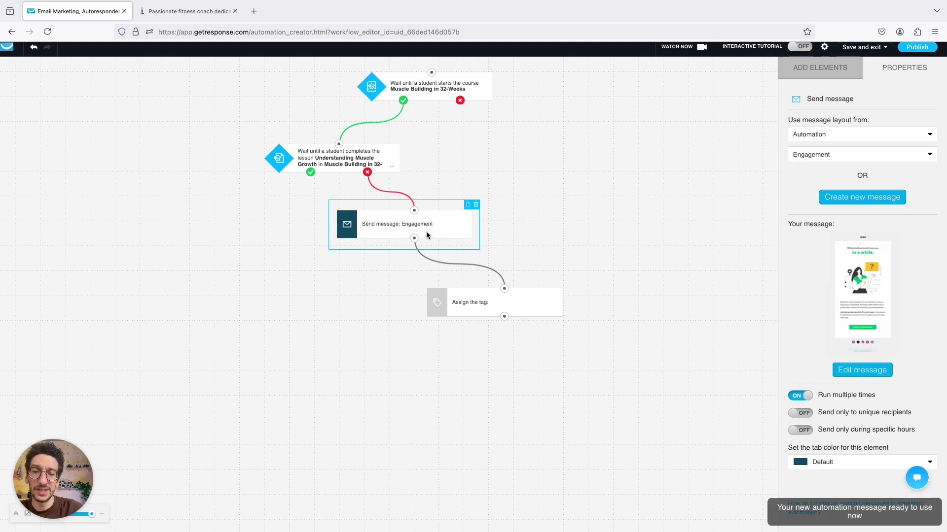
pyautogui.click(384, 231)
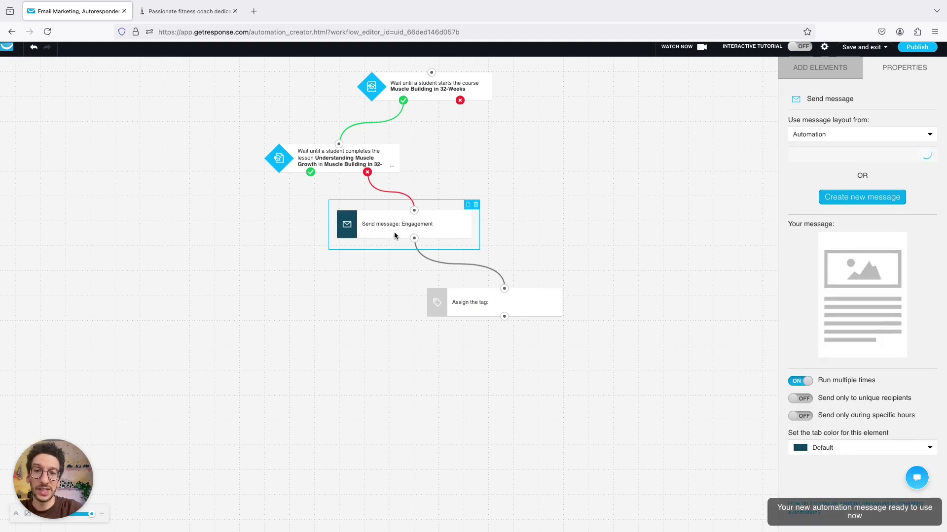
# Step: Make the tag step assign the 'example' tag
pyautogui.click(459, 305)
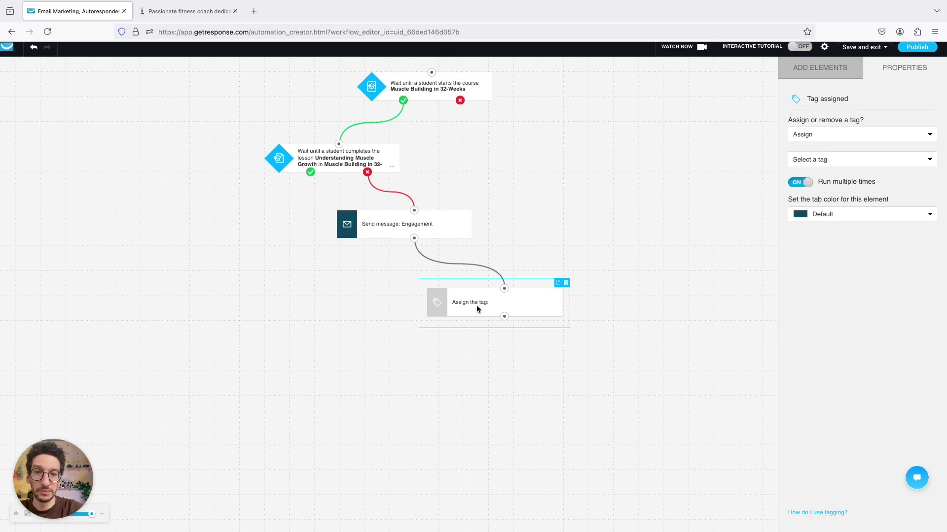
pyautogui.click(845, 159)
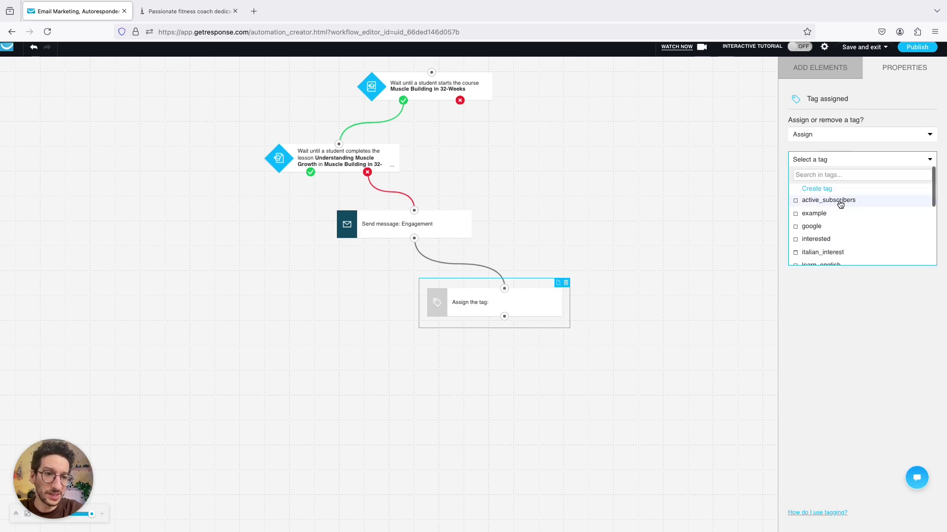
pyautogui.click(824, 214)
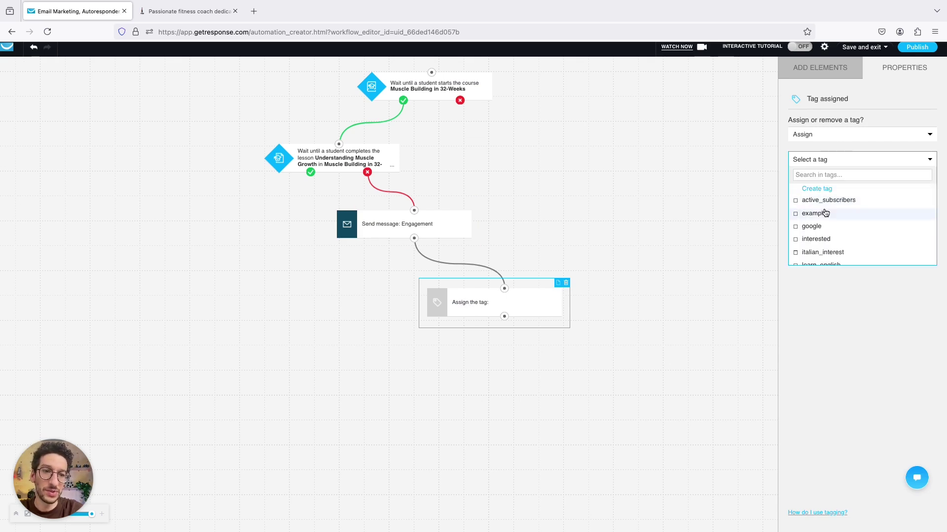
pyautogui.click(720, 285)
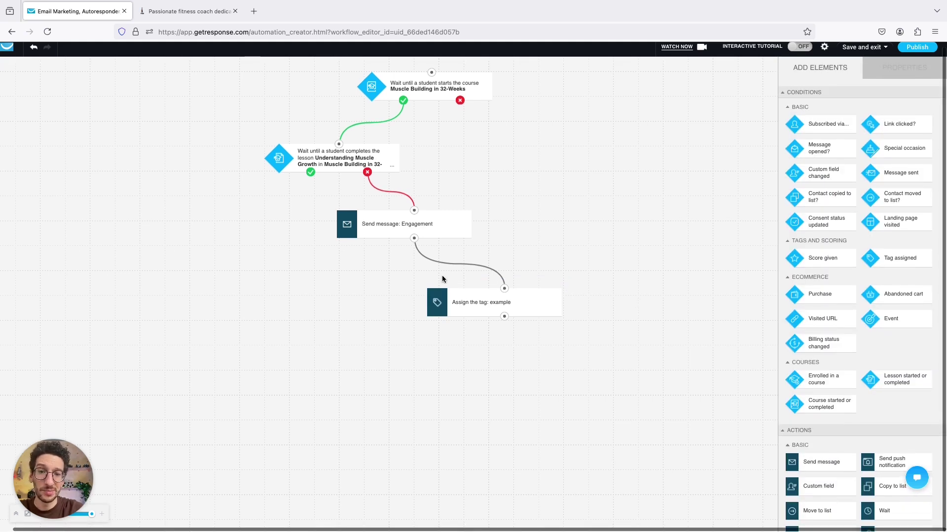
pyautogui.click(470, 303)
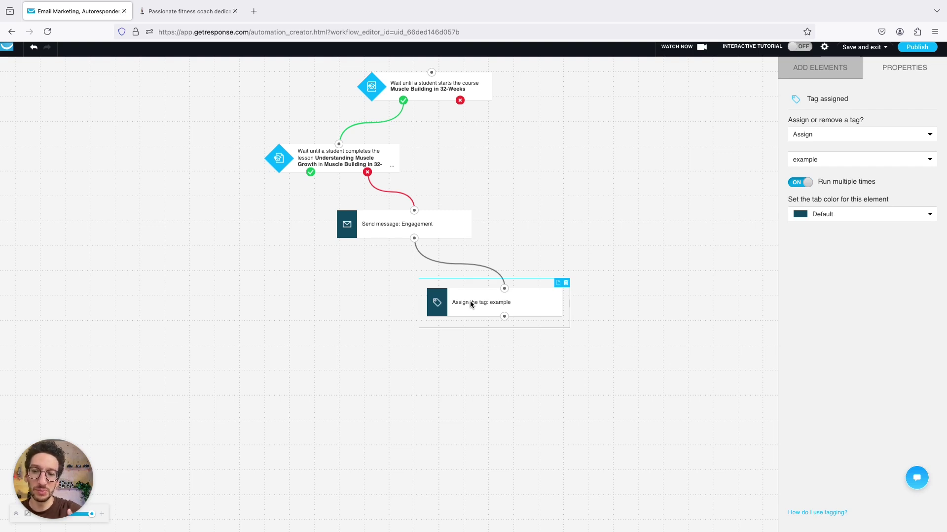
pyautogui.click(312, 285)
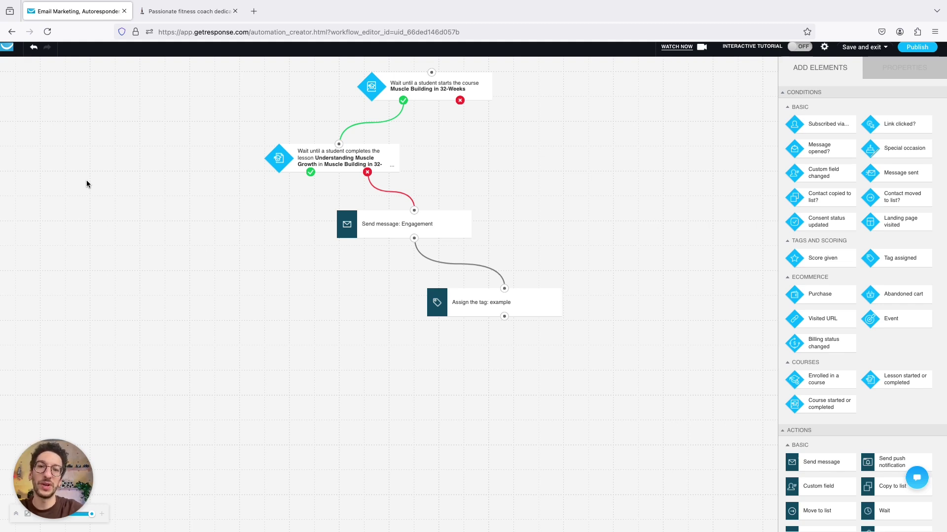
# Step: Leave the current workflow and start a new one from the Milestone celebration online-course template
pyautogui.click(12, 31)
pyautogui.click(532, 310)
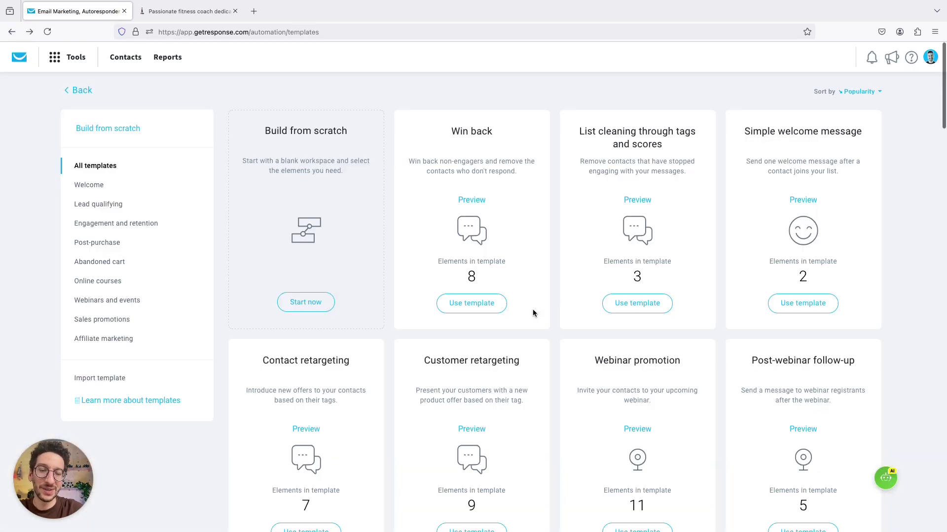
pyautogui.click(96, 280)
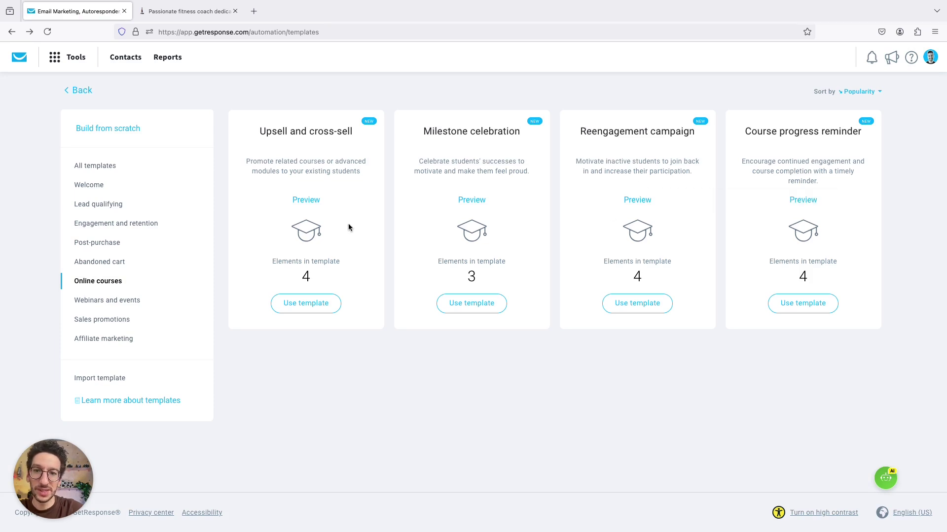
pyautogui.click(480, 202)
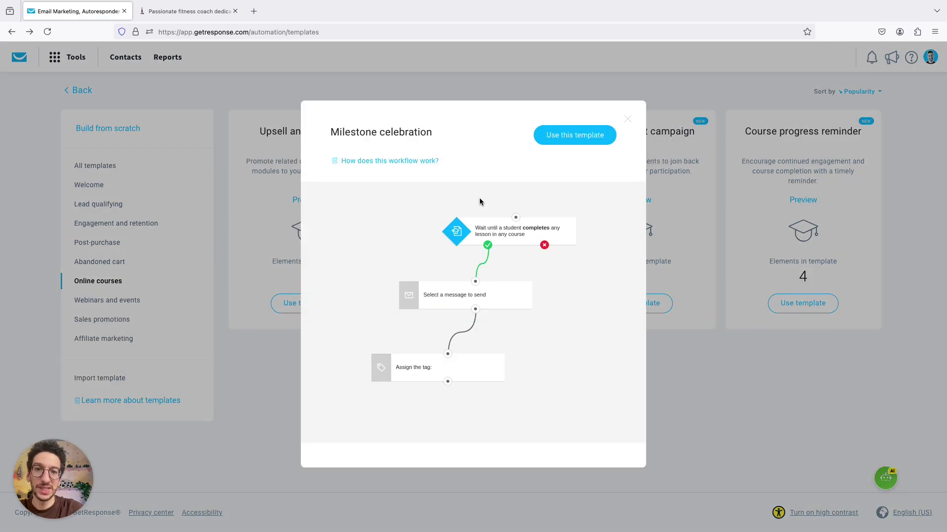
pyautogui.click(628, 118)
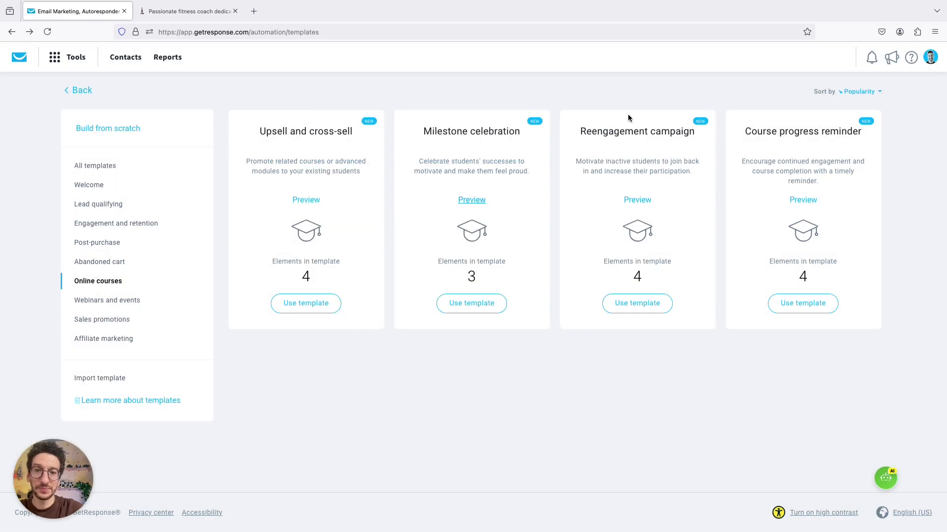
pyautogui.click(459, 310)
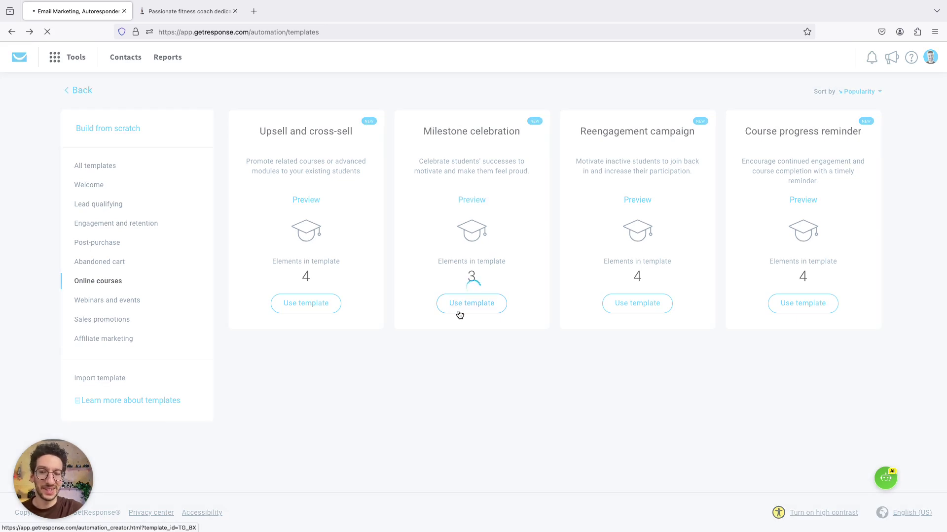
pyautogui.click(424, 96)
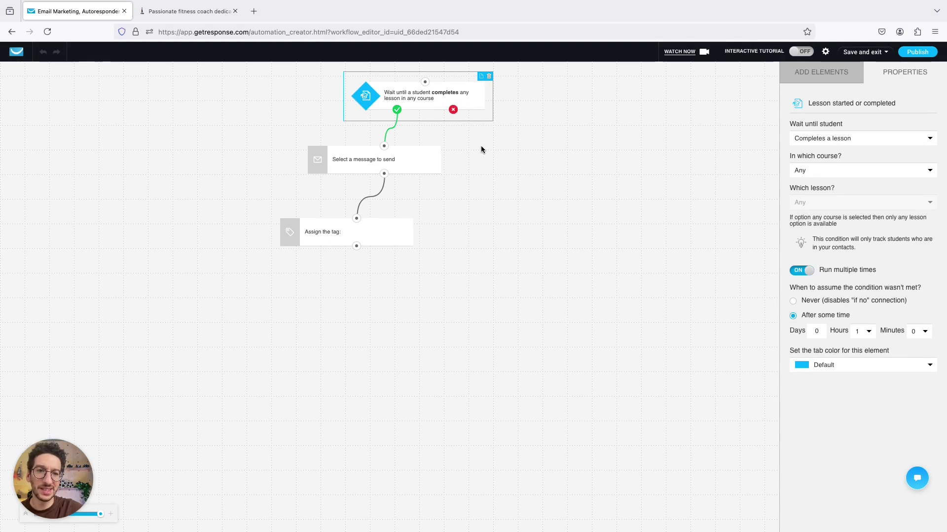
# Step: Limit the condition to Muscle Building in 32-Weeks and the lesson Final Thoughts and Next Steps
pyautogui.click(824, 172)
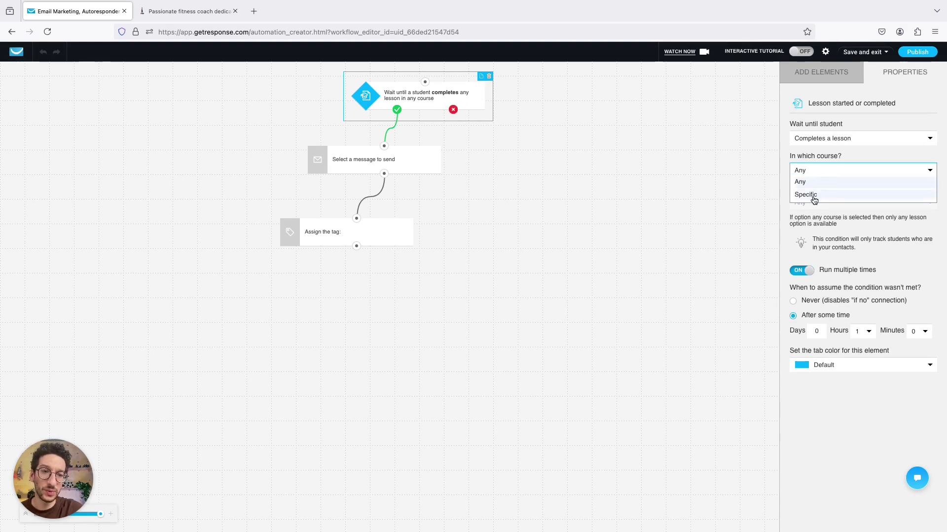
pyautogui.click(812, 195)
pyautogui.click(835, 190)
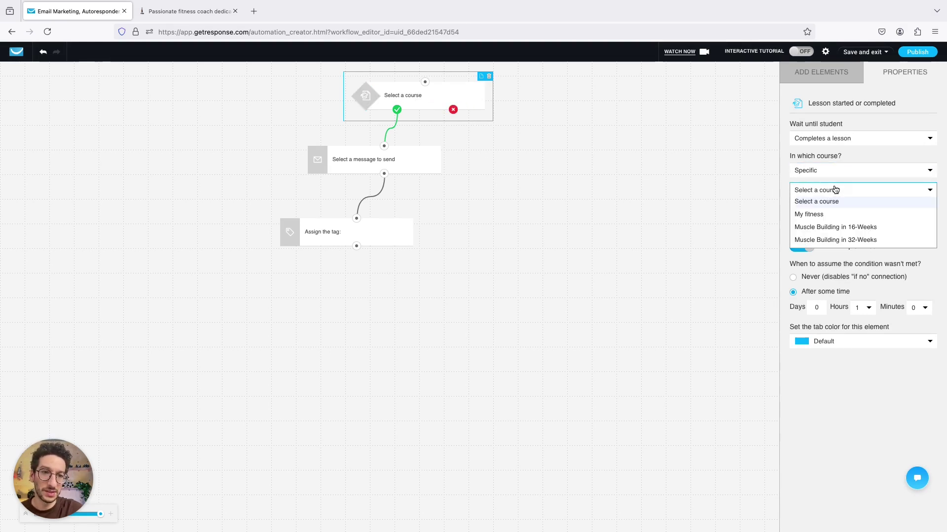
pyautogui.click(837, 240)
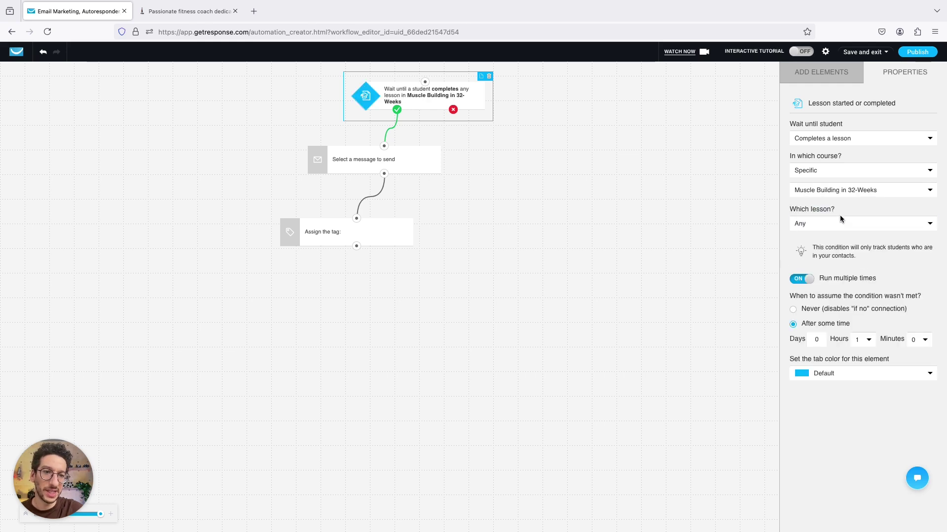
pyautogui.click(838, 224)
pyautogui.click(835, 248)
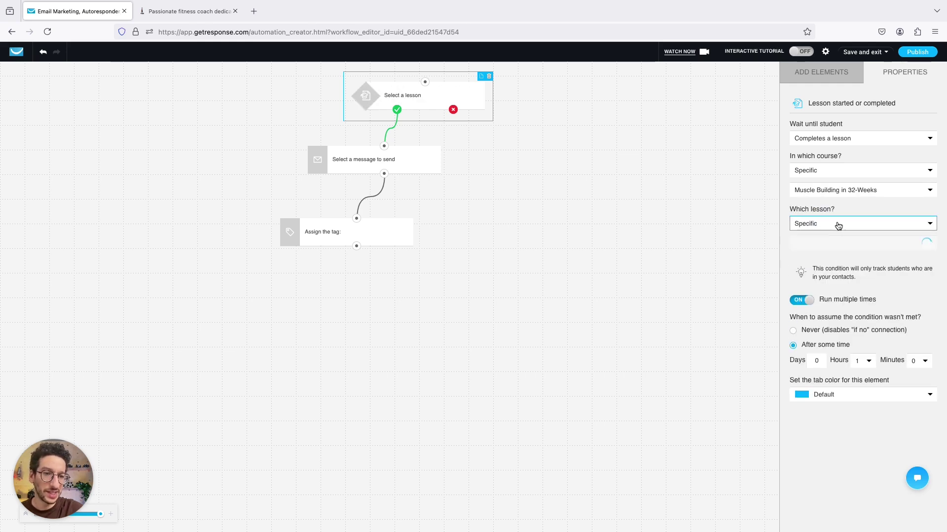
pyautogui.click(833, 253)
pyautogui.scroll(-2, 828, 338)
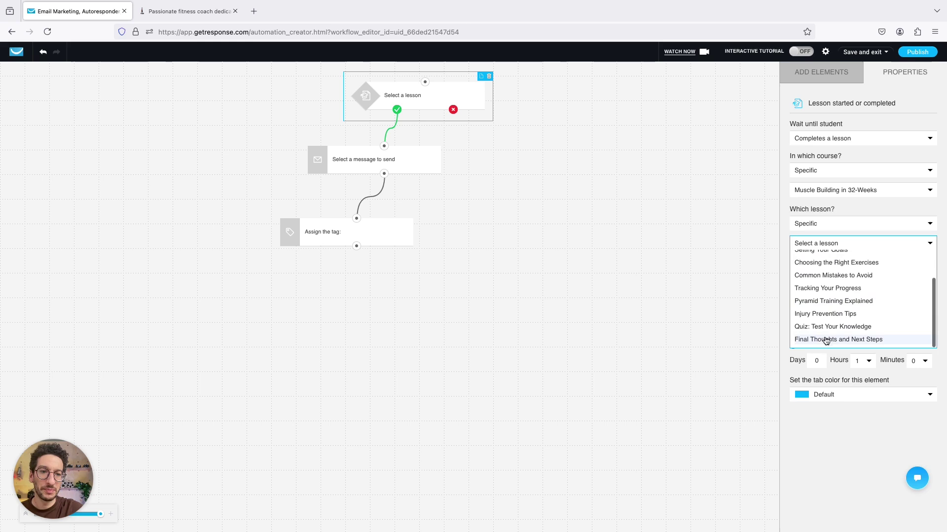
pyautogui.click(820, 342)
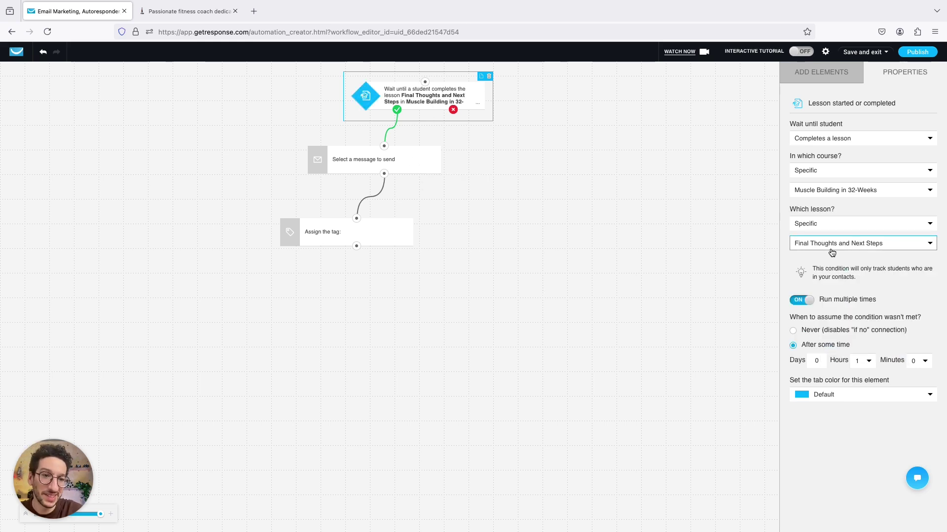
# Step: Change the condition's lesson to Tracking Your Progress
pyautogui.click(412, 164)
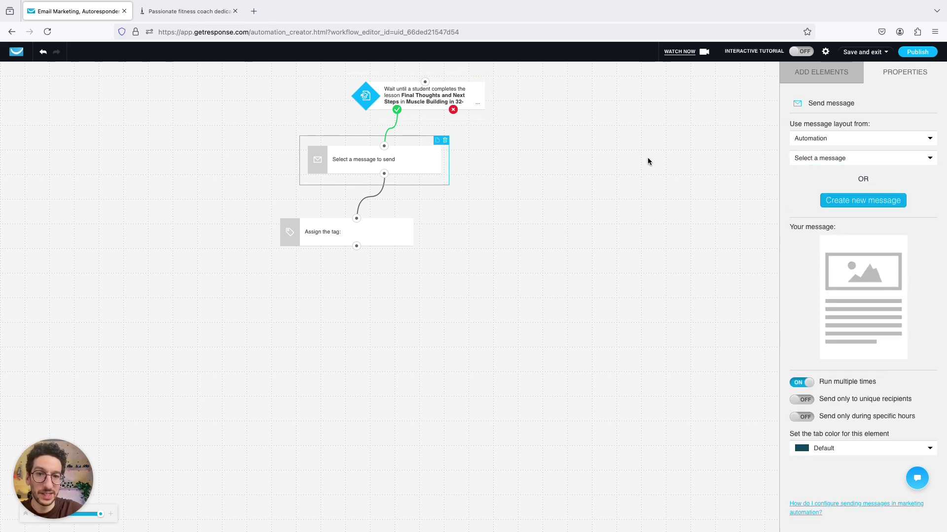
pyautogui.click(422, 105)
pyautogui.click(857, 245)
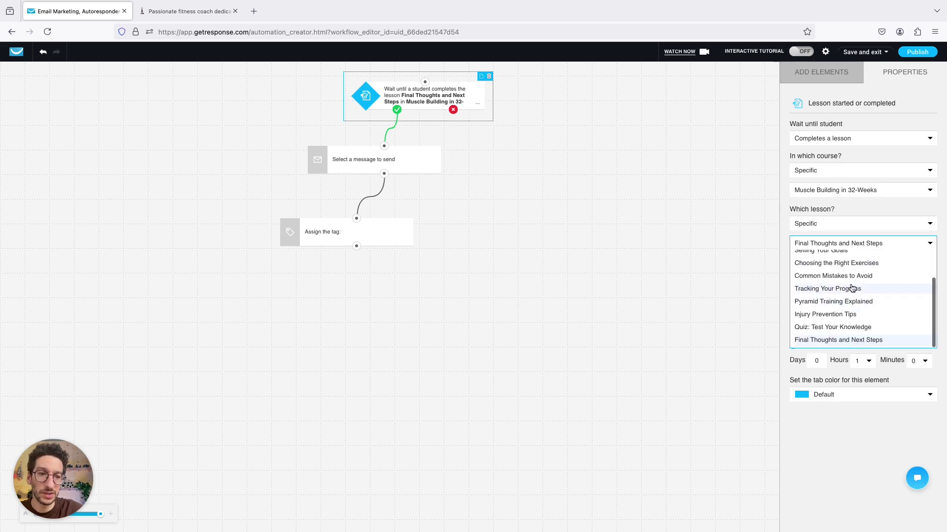
pyautogui.click(852, 289)
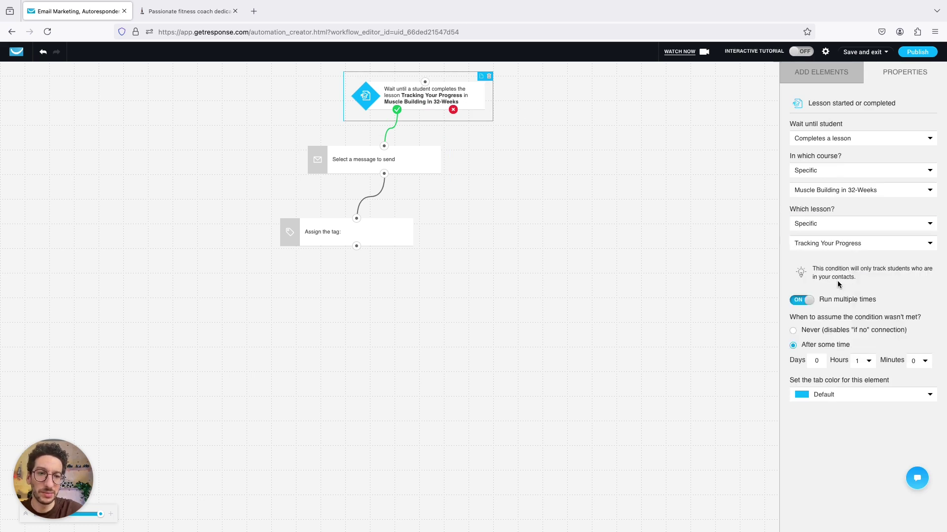
pyautogui.click(415, 156)
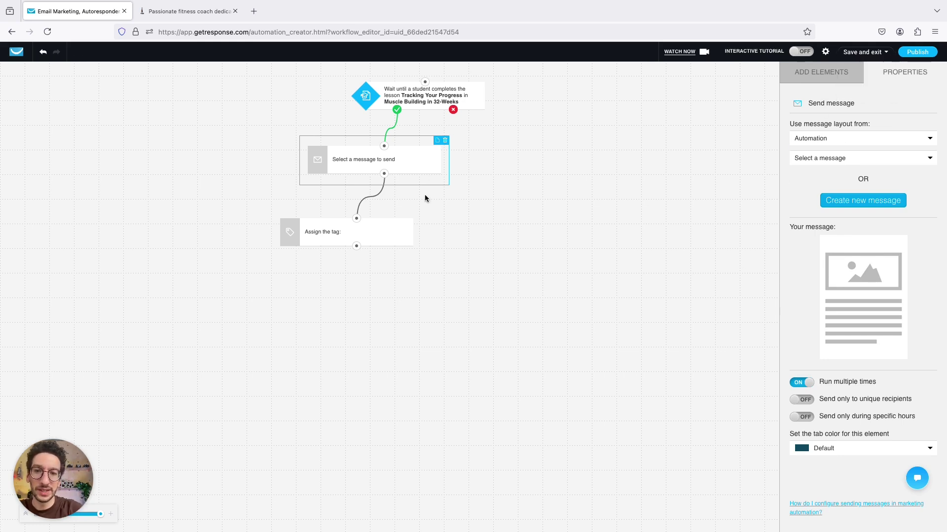
# Step: Create a new message for the send step from the Milestone Celebration email template
pyautogui.click(855, 205)
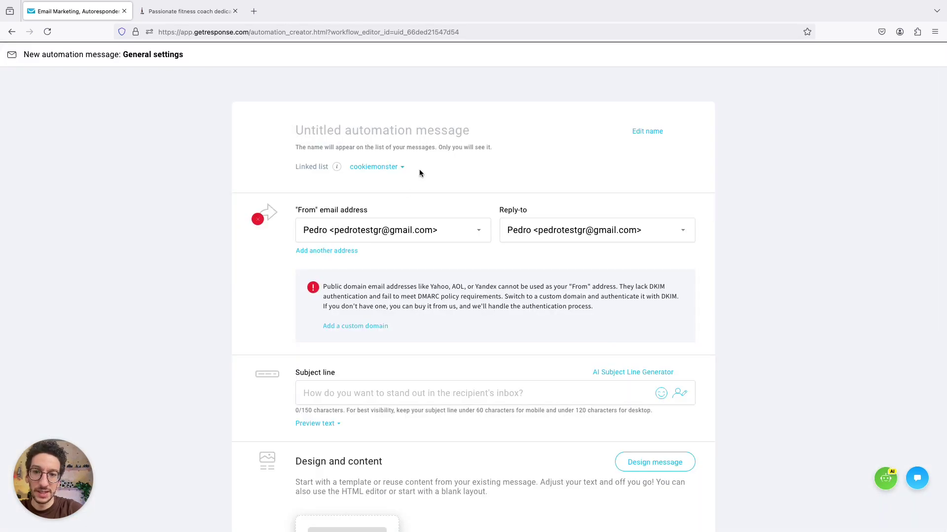
pyautogui.scroll(-6, 419, 172)
pyautogui.click(349, 312)
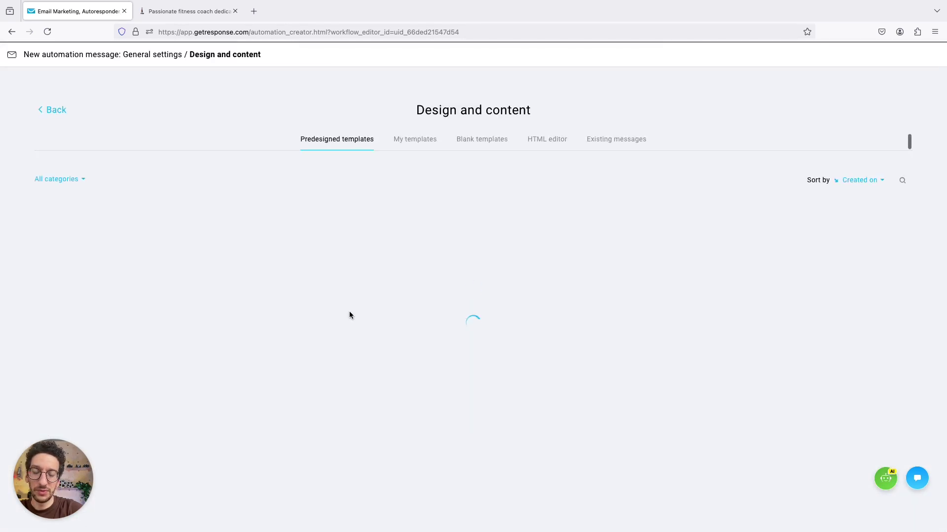
pyautogui.scroll(-5, 349, 315)
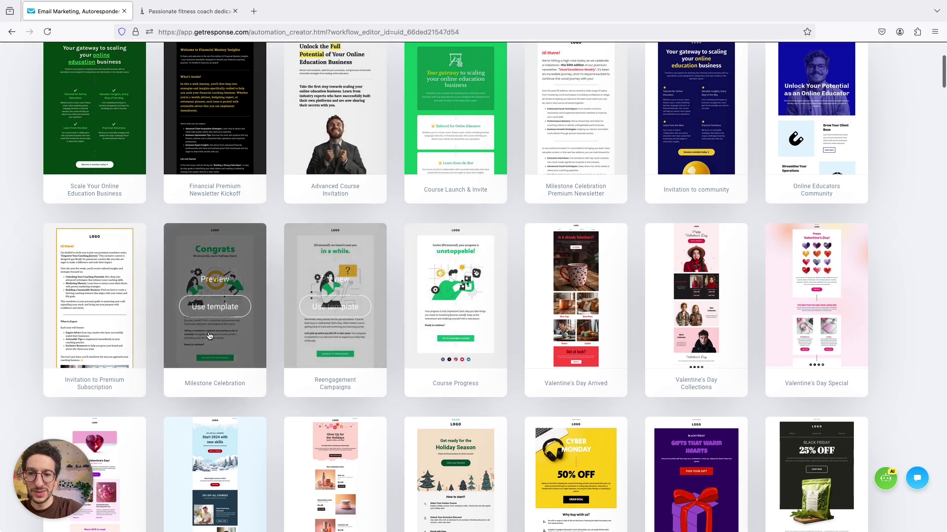
pyautogui.click(211, 312)
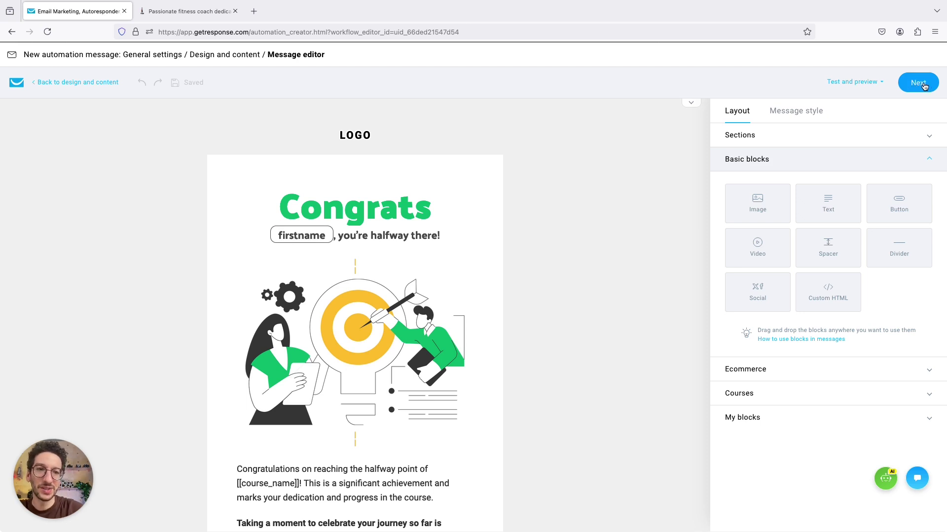
pyautogui.click(923, 86)
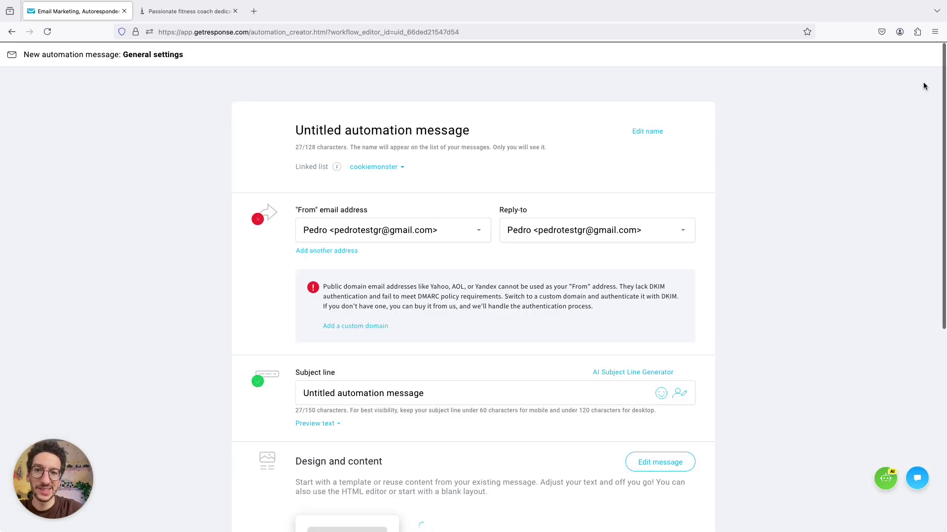
# Step: Choose a different From address and save the message to the workflow
pyautogui.click(441, 121)
pyautogui.scroll(-2, 385, 227)
pyautogui.click(386, 186)
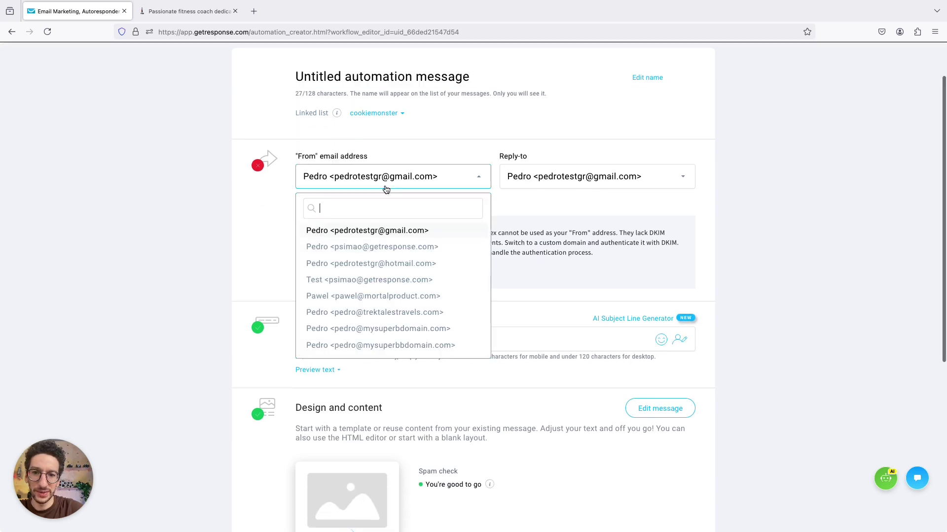
pyautogui.click(366, 246)
pyautogui.scroll(-5, 375, 321)
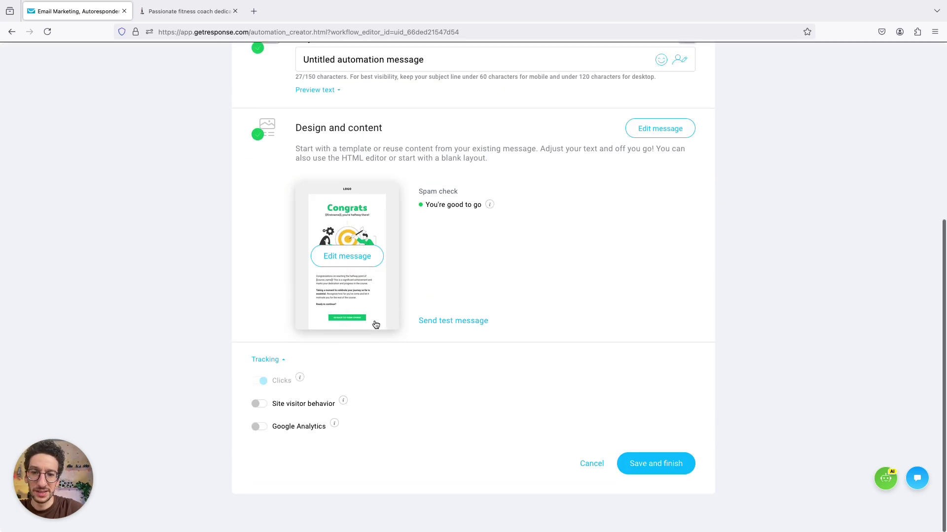
pyautogui.click(667, 471)
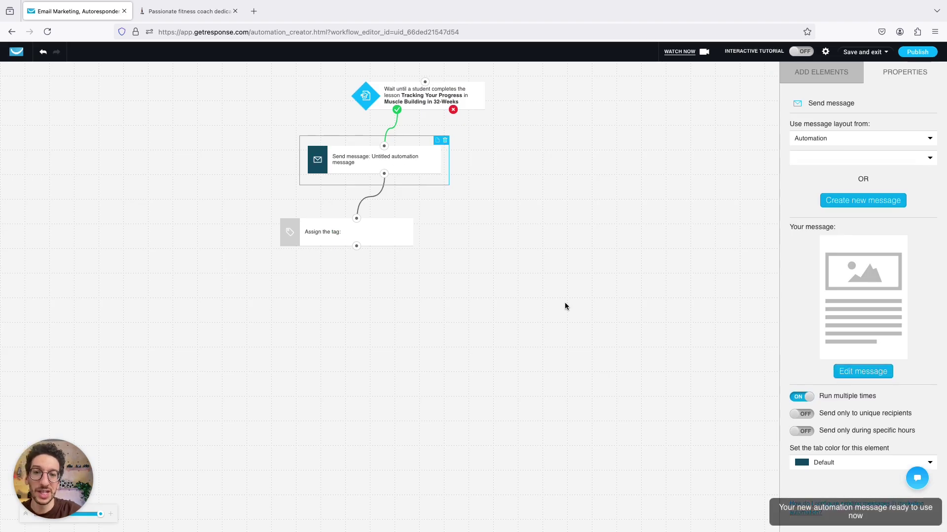
# Step: Make the tag step assign a newly created achieved_lesson_7 tag, then exit the workflow editor
pyautogui.click(387, 239)
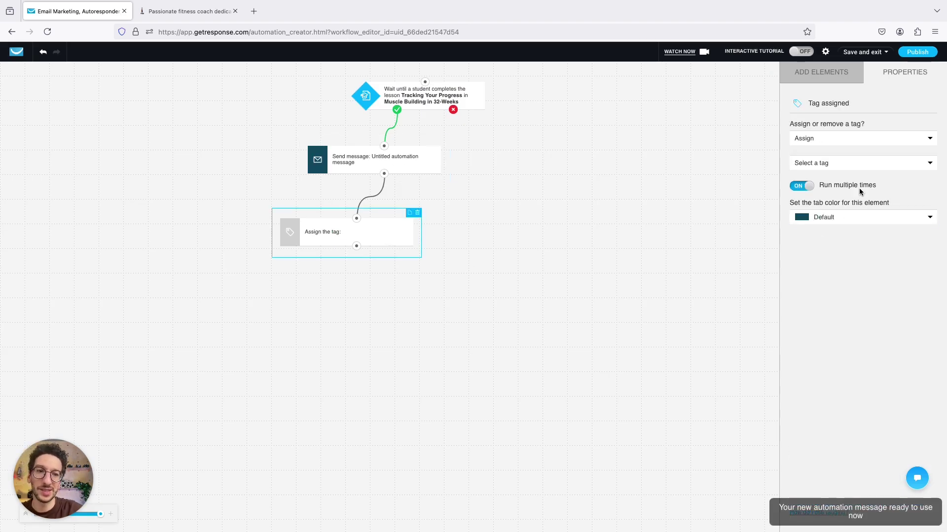
pyautogui.click(846, 165)
pyautogui.click(830, 193)
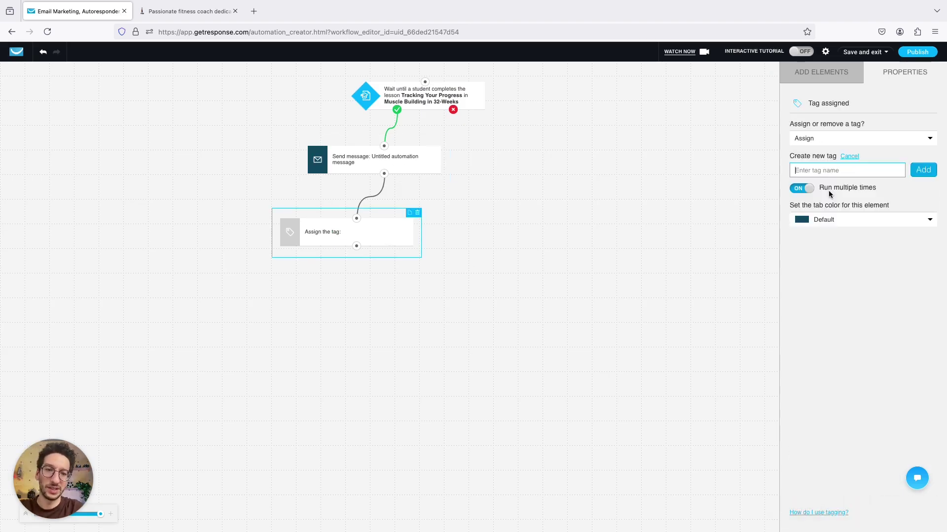
pyautogui.write('achieved_lesson_7')
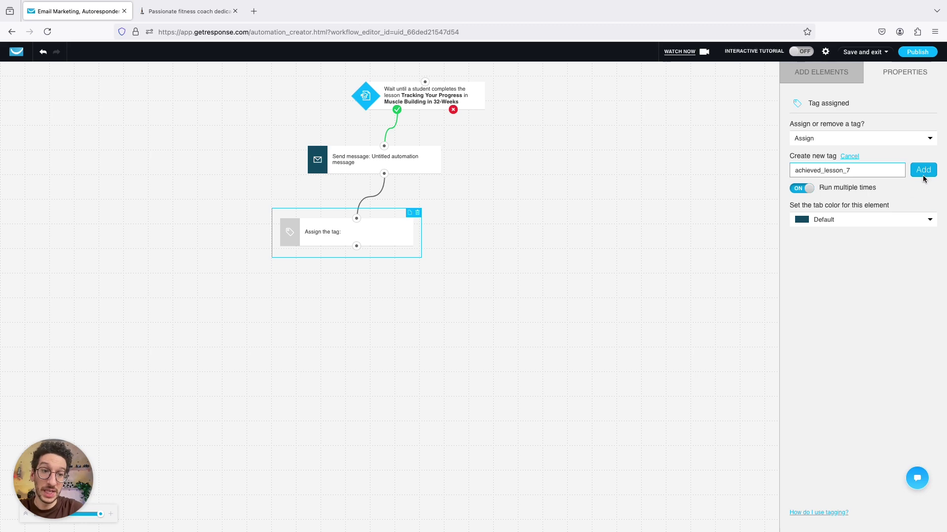
pyautogui.click(923, 171)
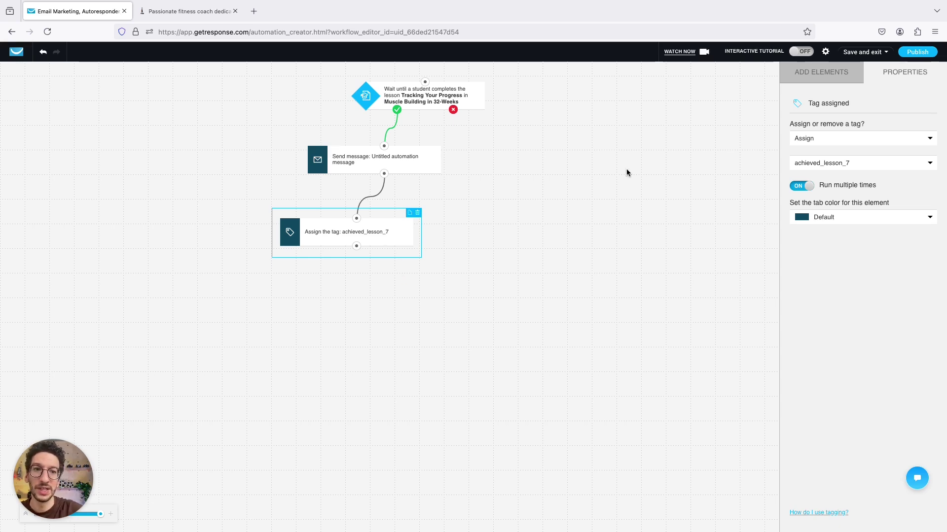
pyautogui.click(12, 31)
# Step: Start a workflow from the Online courses Upsell and cross-sell template
pyautogui.click(532, 308)
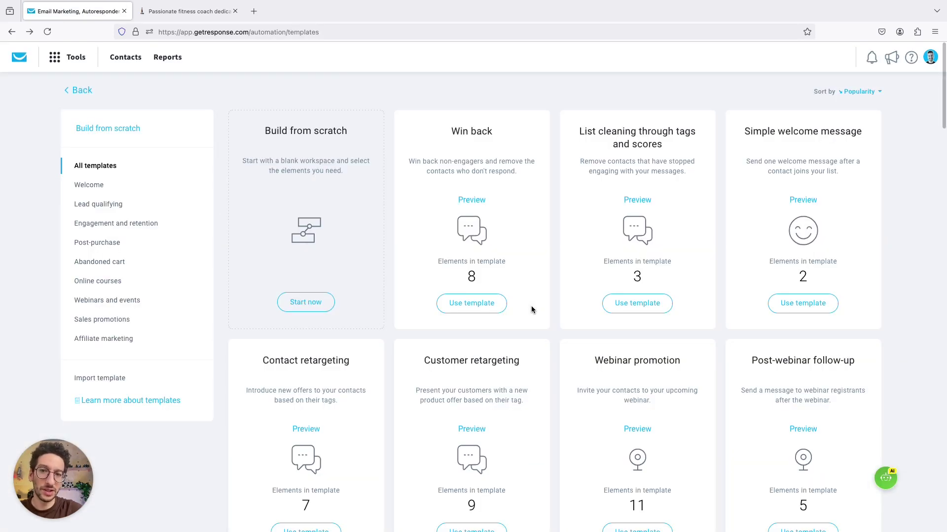
pyautogui.click(109, 280)
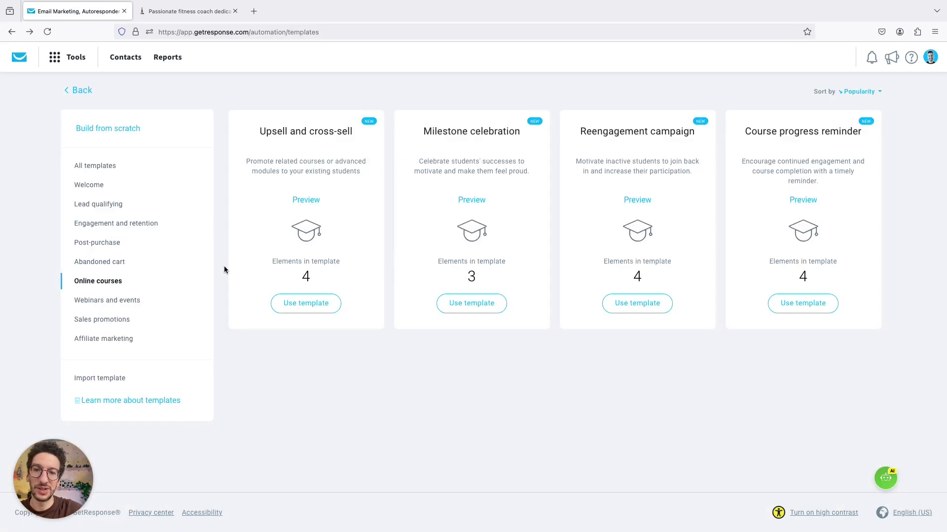
pyautogui.click(314, 309)
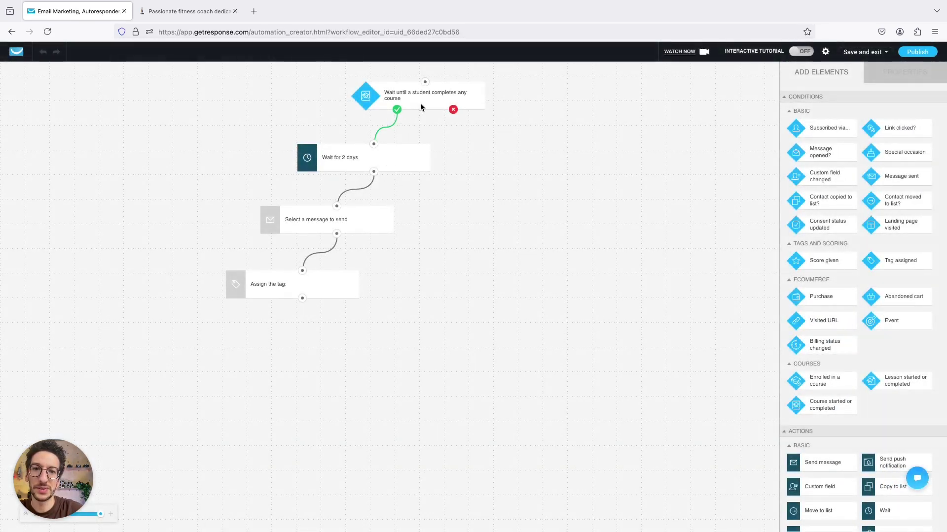
# Step: Set the course-completion condition to the specific course Muscle Building in 16-Weeks
pyautogui.click(432, 117)
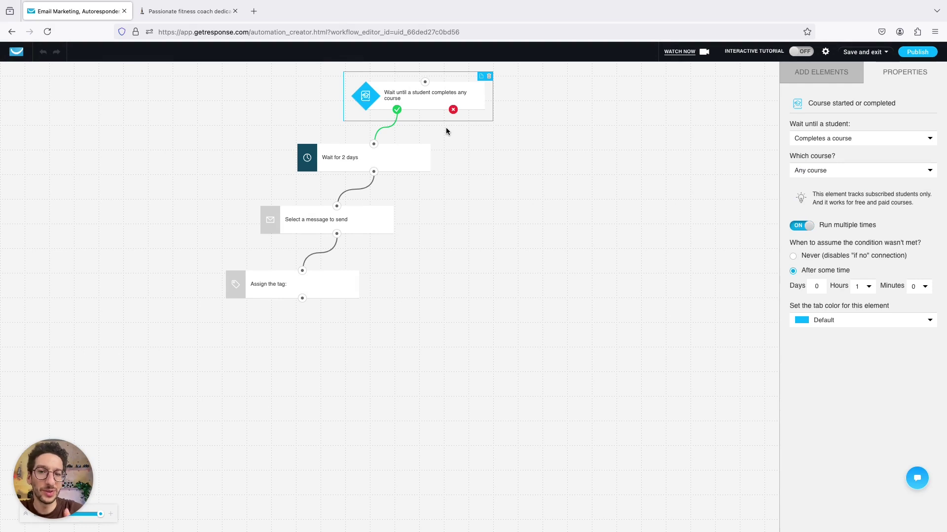
pyautogui.click(810, 174)
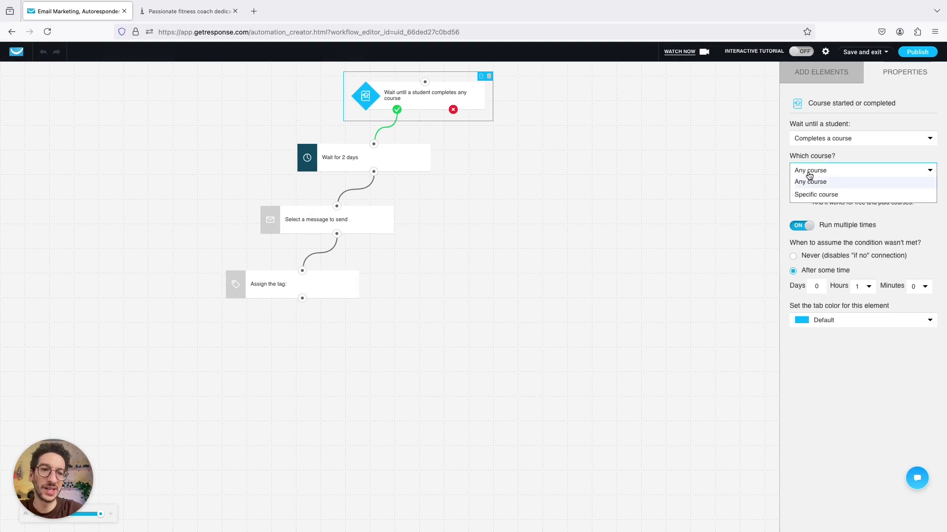
pyautogui.click(820, 194)
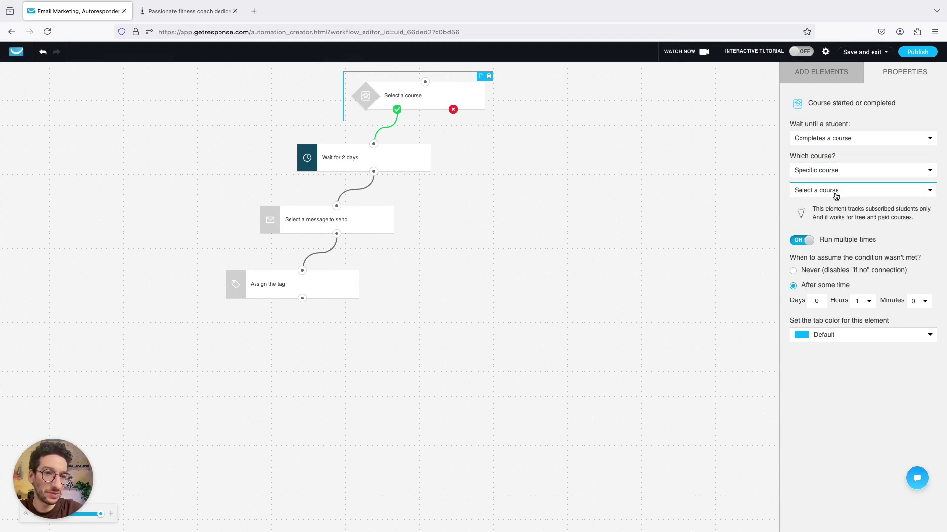
pyautogui.click(833, 191)
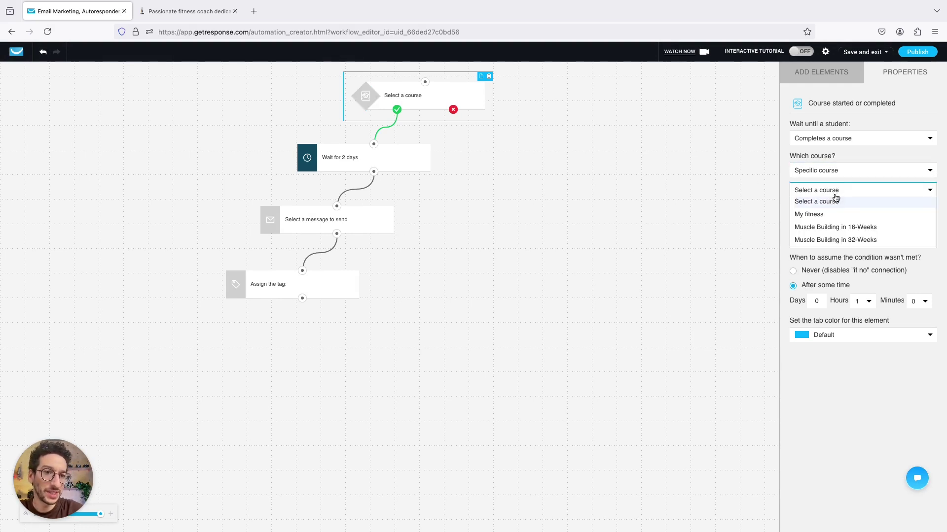
pyautogui.click(829, 227)
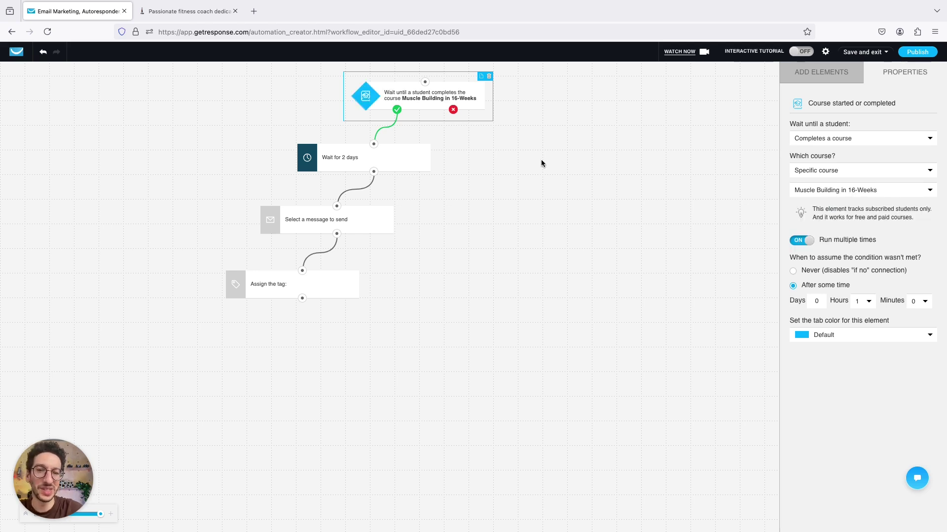
# Step: Start a new message for the send-message step and open the email design templates
pyautogui.click(346, 164)
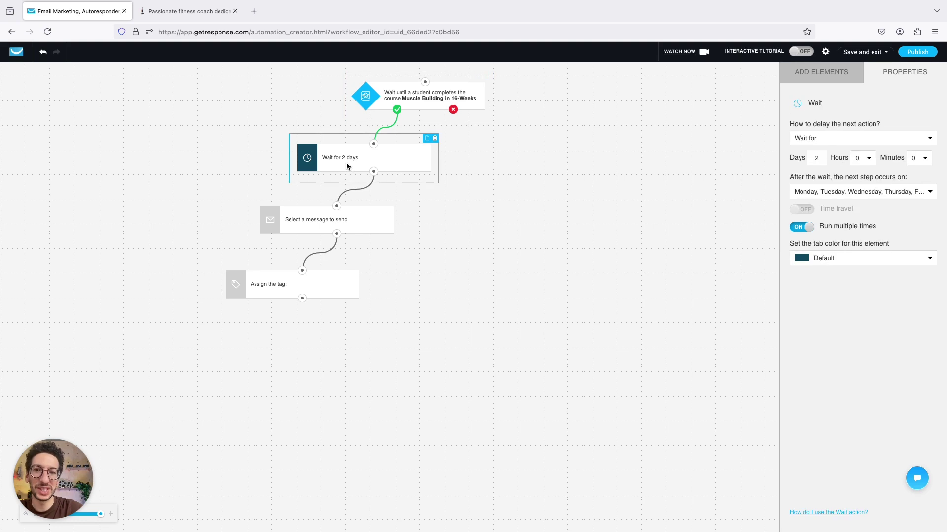
pyautogui.click(321, 213)
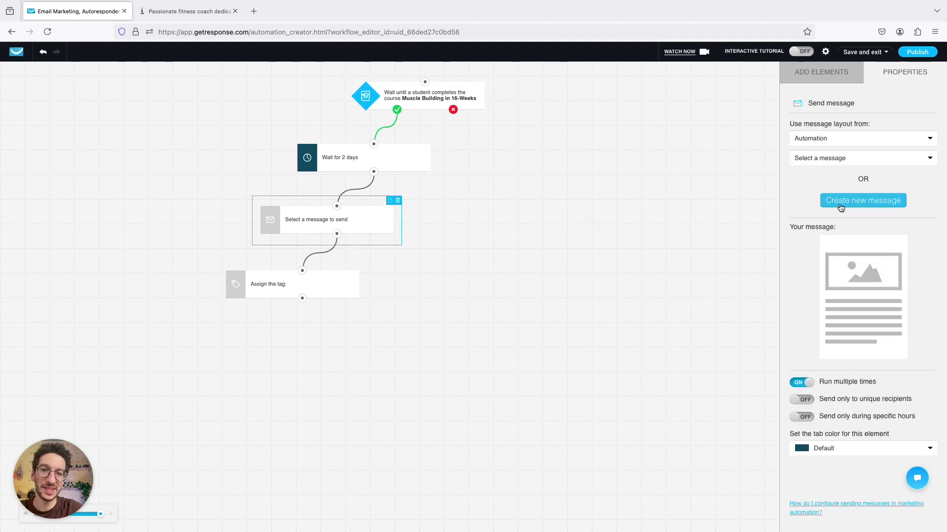
pyautogui.click(840, 206)
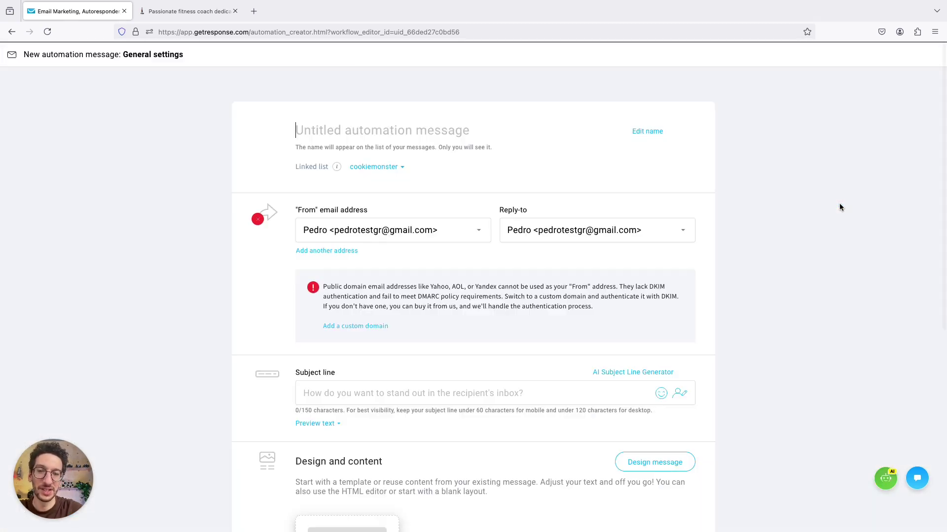
pyautogui.scroll(-4, 423, 209)
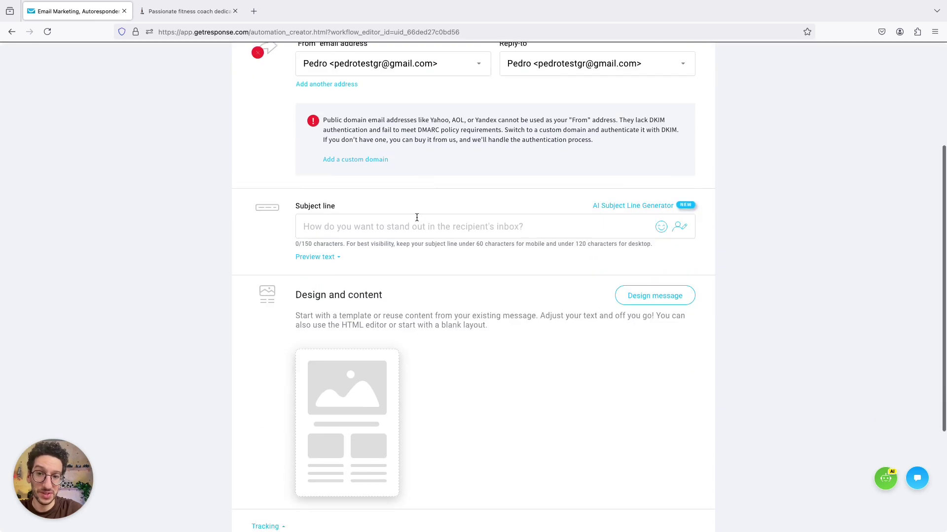
pyautogui.moveTo(372, 402)
pyautogui.click(348, 428)
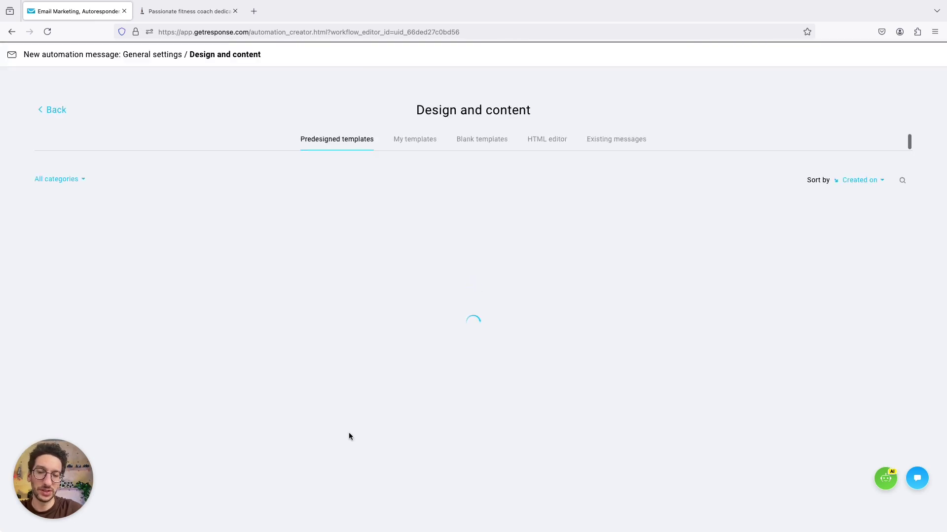
# Step: Scroll the predesigned templates down to Online fitness program
pyautogui.scroll(-4, 391, 339)
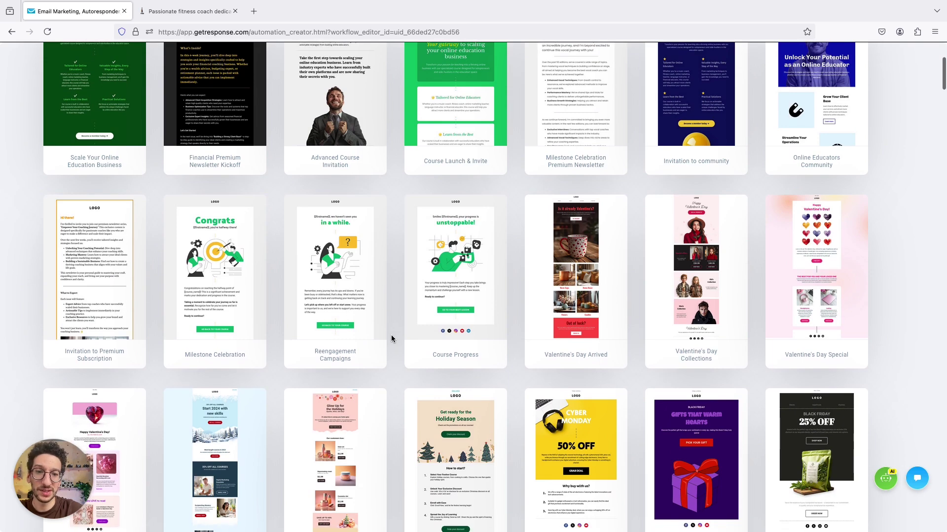
pyautogui.scroll(-3, 392, 339)
pyautogui.scroll(-12, 391, 339)
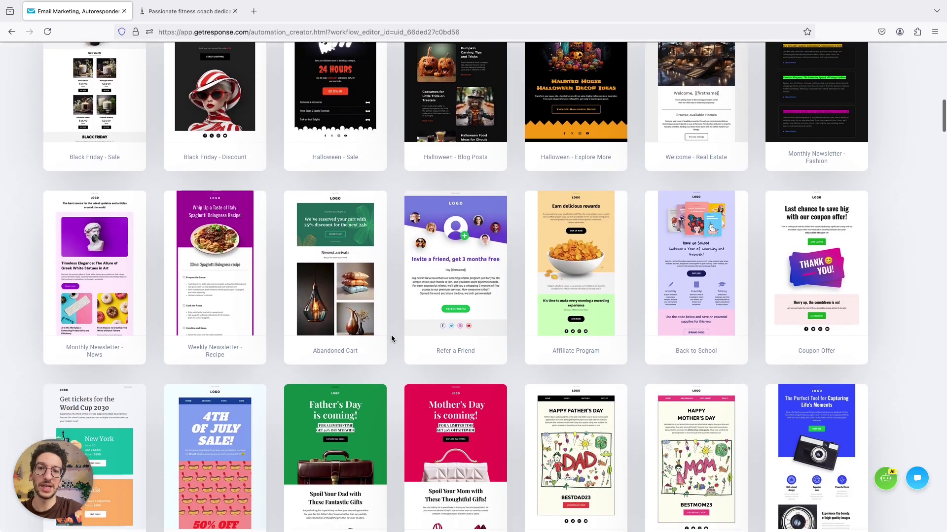
pyautogui.scroll(-5, 391, 338)
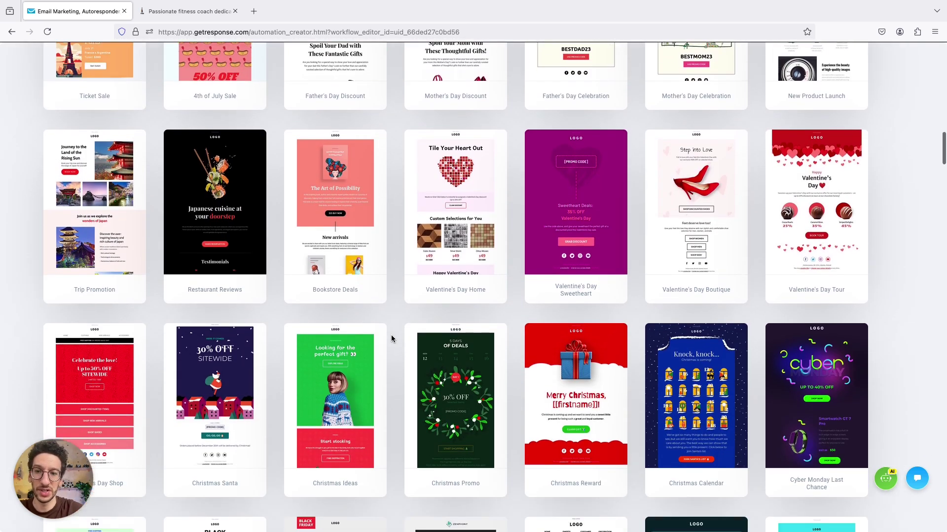
pyautogui.scroll(-4, 381, 236)
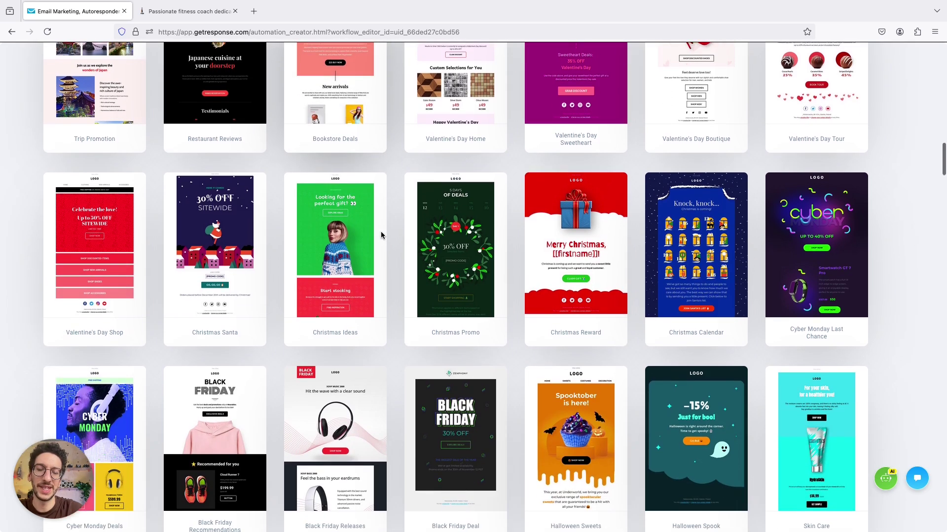
pyautogui.scroll(-3, 381, 234)
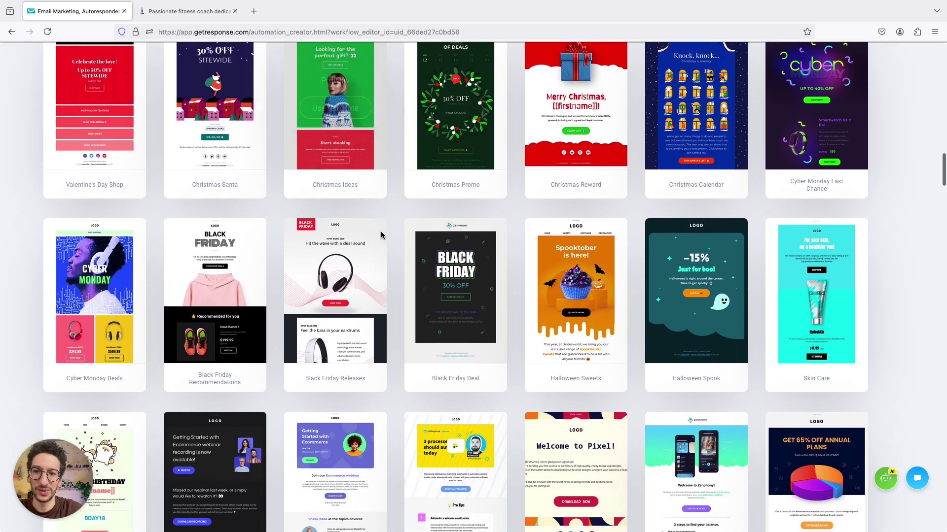
pyautogui.scroll(-6, 207, 251)
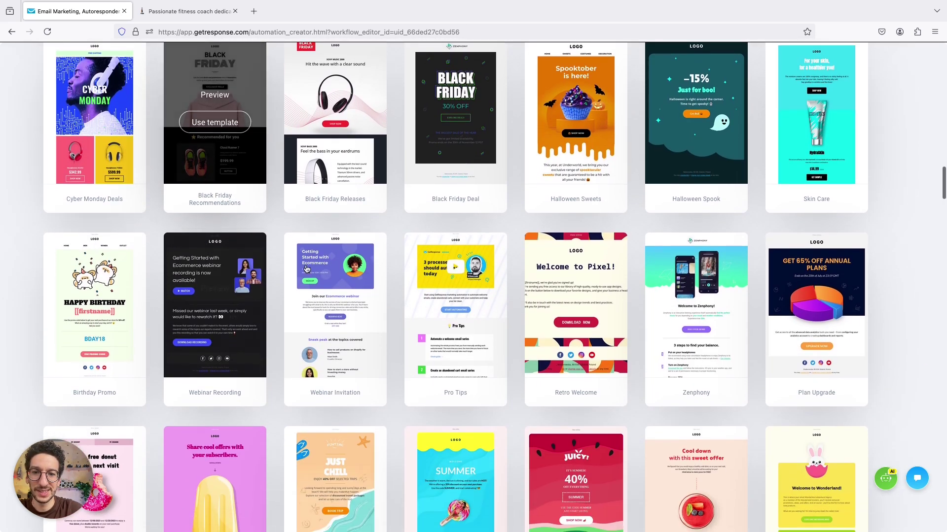
pyautogui.scroll(-12, 334, 272)
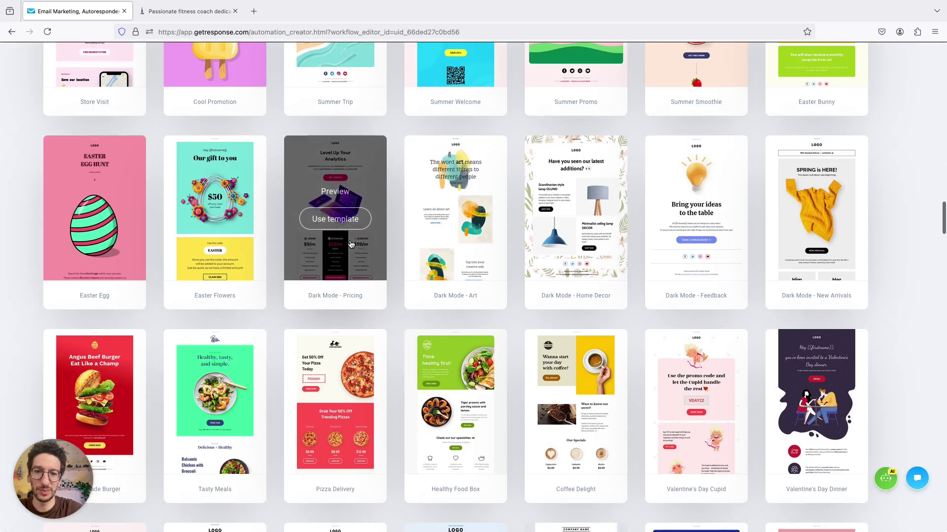
pyautogui.scroll(-10, 351, 243)
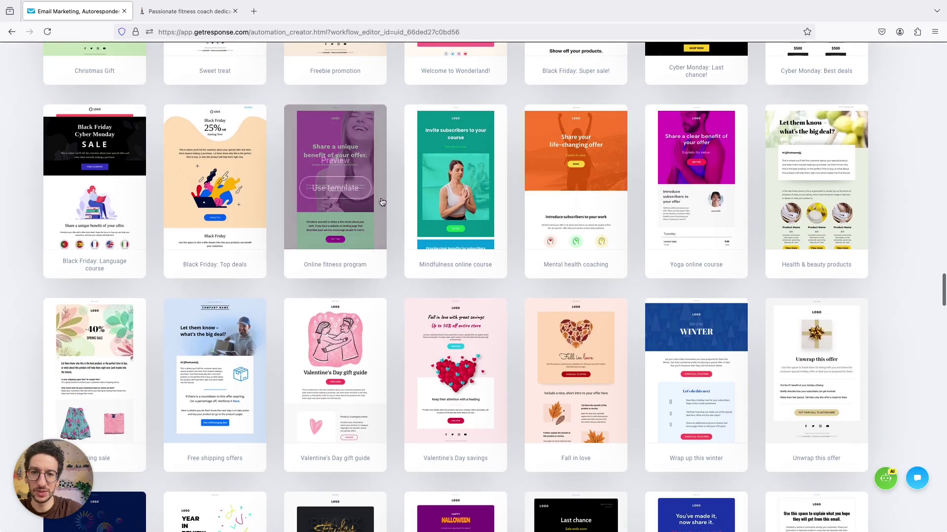
# Step: Use the Online fitness program template and add a Muscle Building in 32-Weeks course box below the button
pyautogui.click(341, 189)
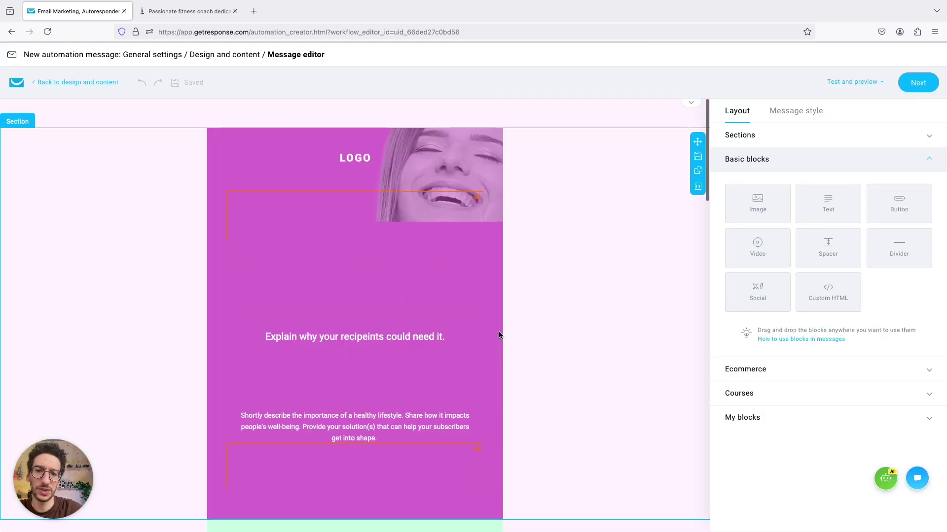
pyautogui.click(801, 391)
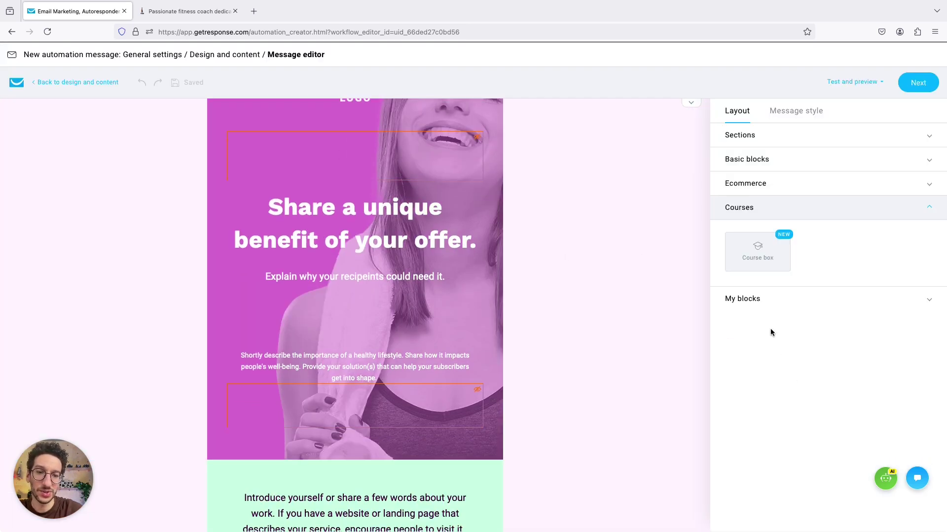
pyautogui.scroll(-8, 427, 374)
pyautogui.scroll(3, 429, 365)
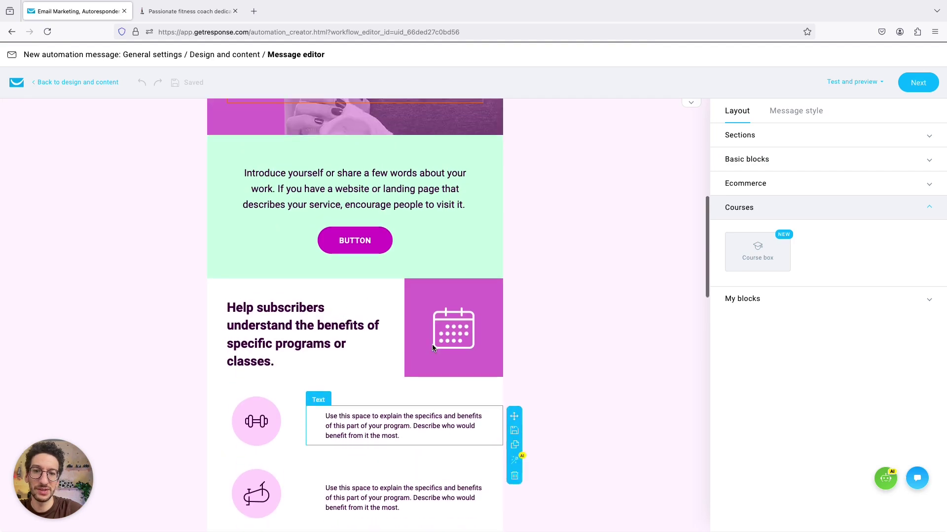
pyautogui.moveTo(750, 256); pyautogui.dragTo(369, 368)
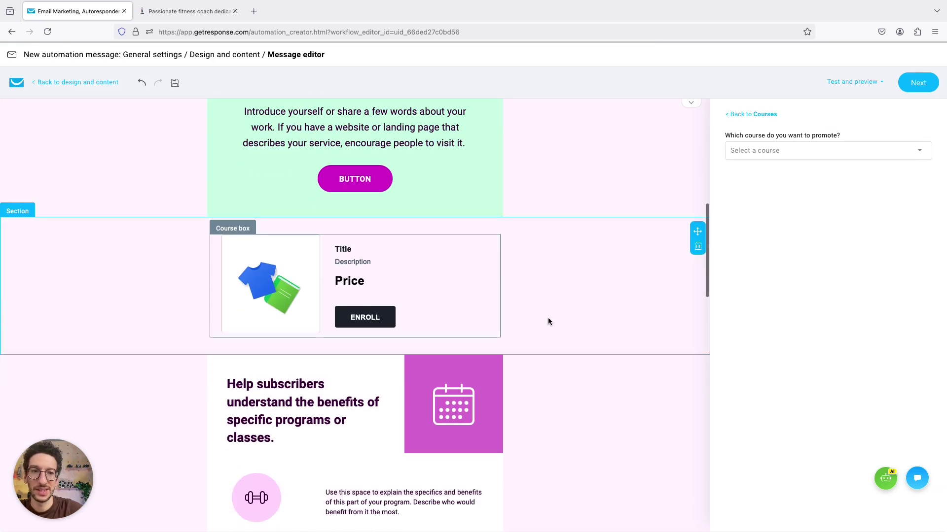
pyautogui.click(765, 156)
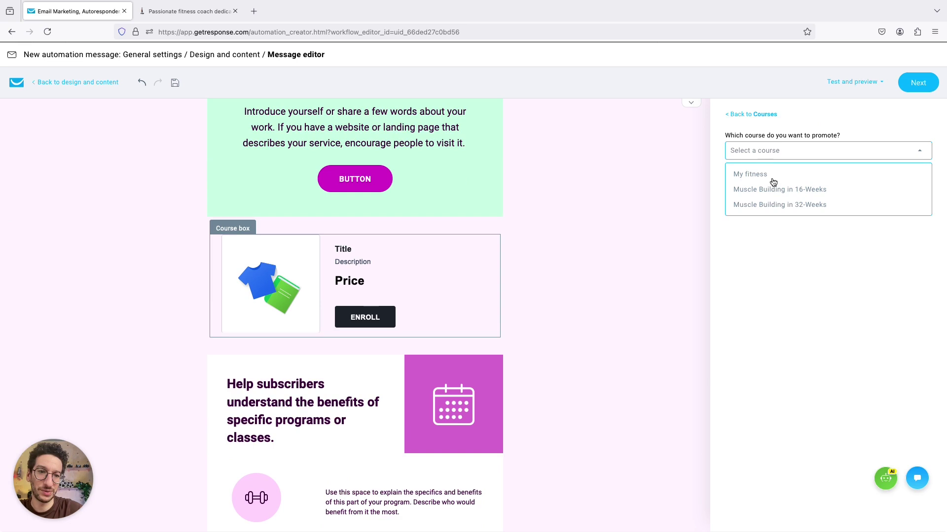
pyautogui.click(783, 205)
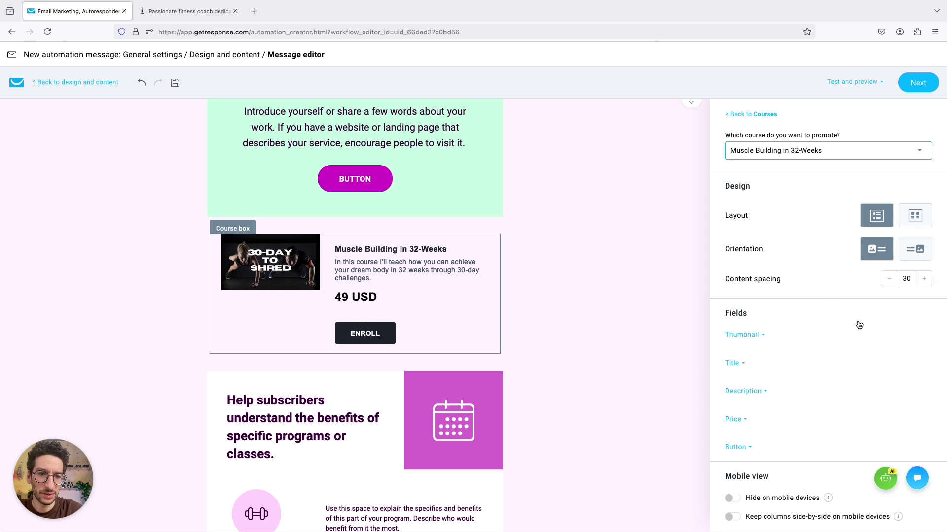
# Step: Toggle the course thumbnail to centered and back to left, then save the design
pyautogui.click(757, 336)
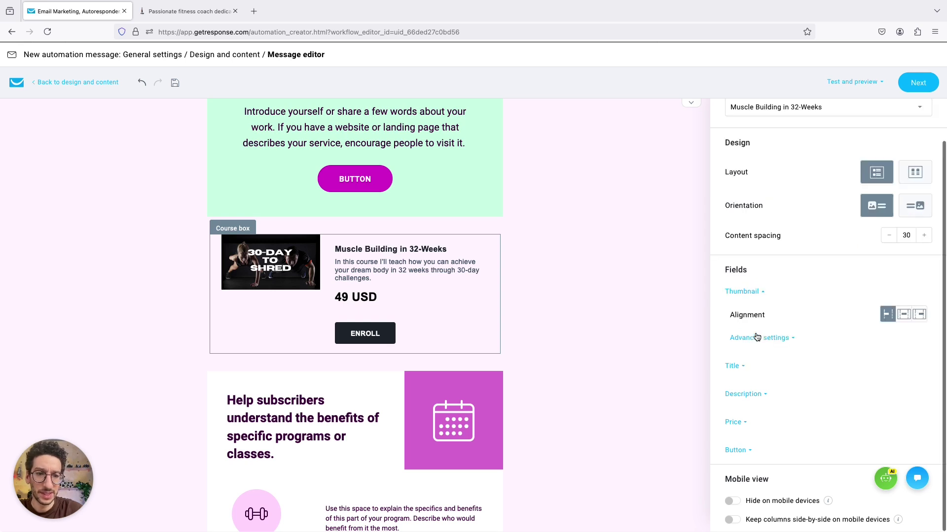
pyautogui.click(904, 316)
pyautogui.click(887, 315)
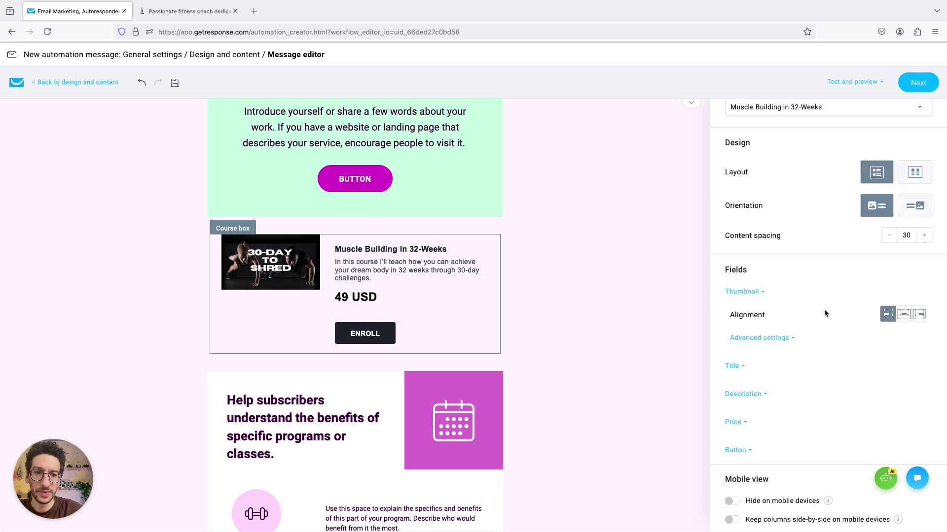
pyautogui.scroll(2, 818, 256)
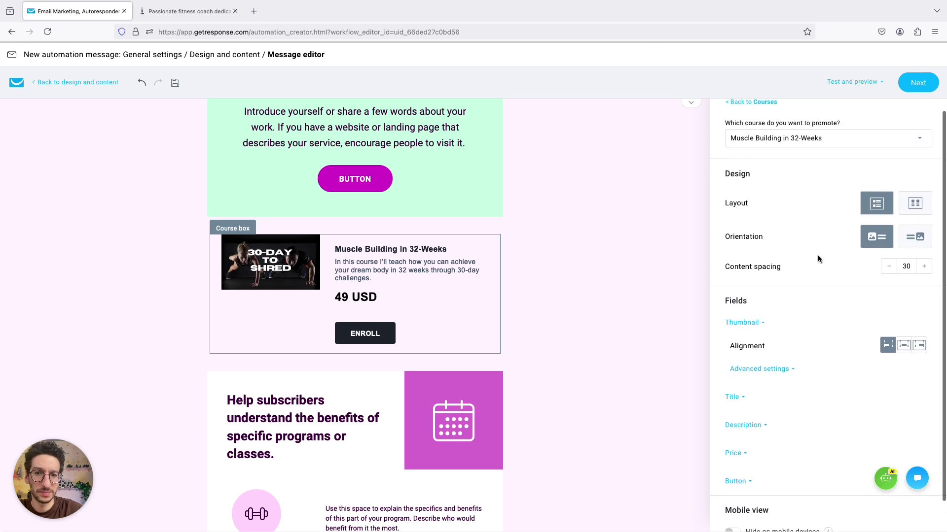
pyautogui.click(910, 84)
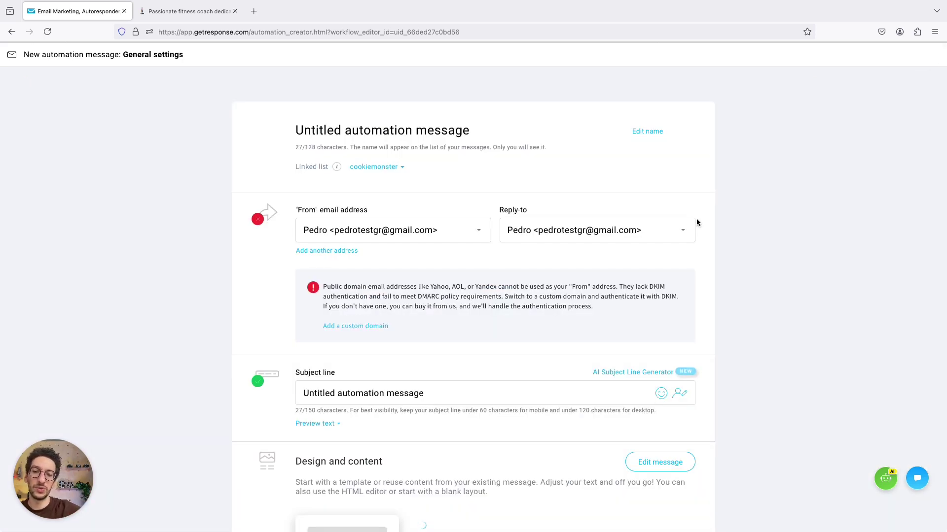
# Step: Pick a different From email address and save the upsell message to the workflow
pyautogui.click(446, 230)
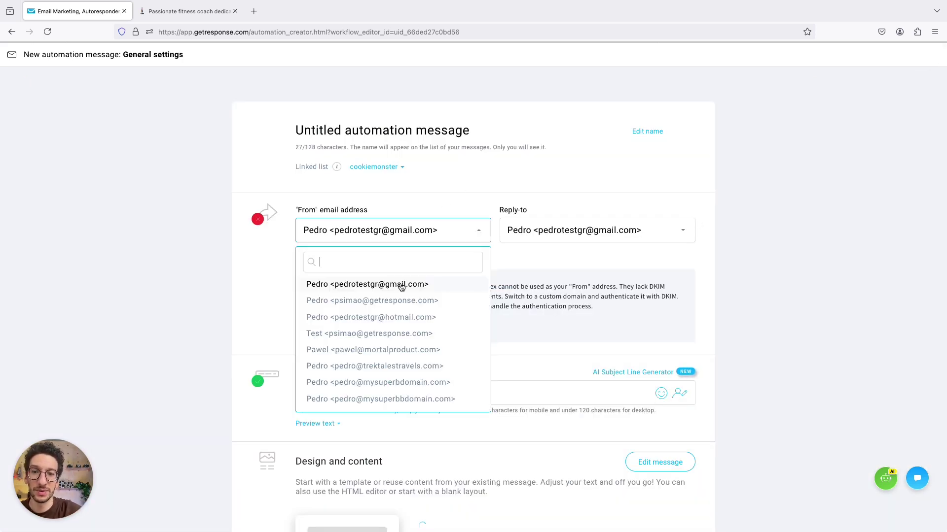
pyautogui.click(401, 300)
pyautogui.scroll(-5, 475, 318)
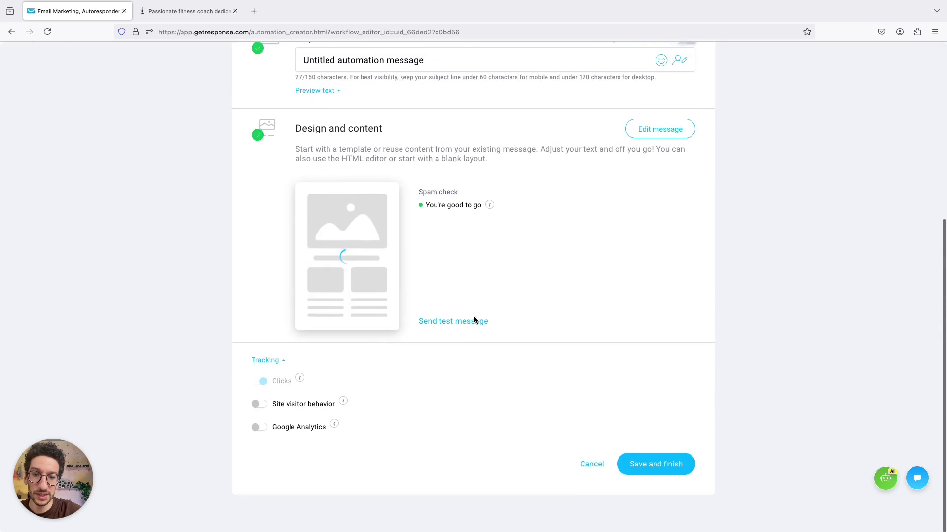
pyautogui.click(674, 471)
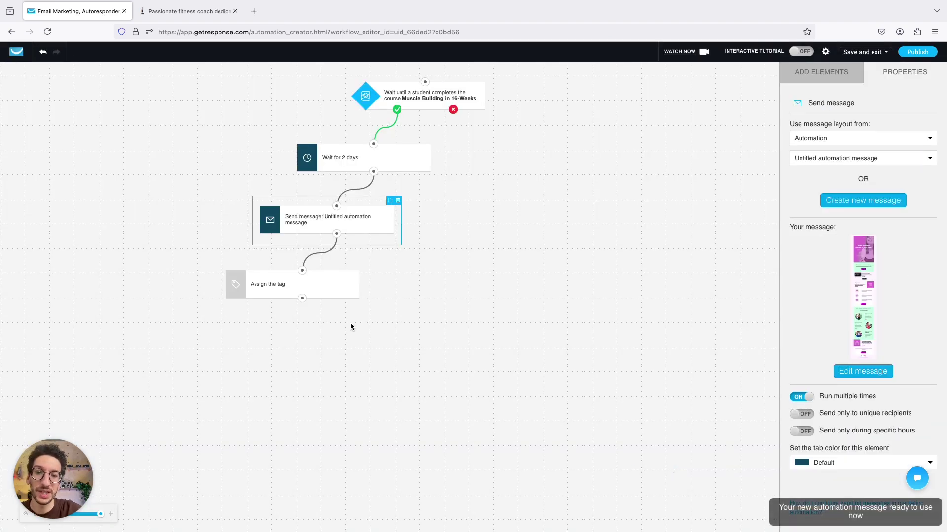
# Step: Assign the example tag and publish the workflow starting Sep 9, 2024, never ending
pyautogui.click(334, 295)
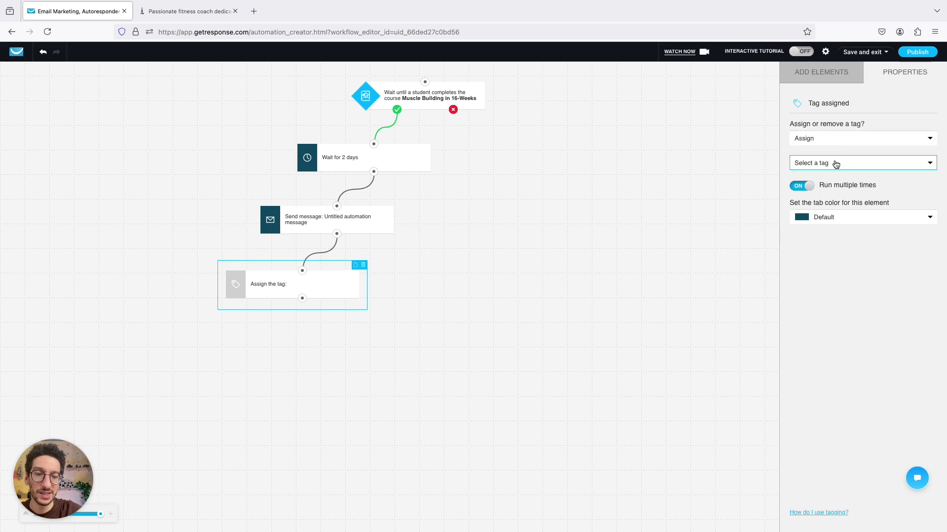
pyautogui.click(835, 163)
pyautogui.click(815, 229)
pyautogui.click(693, 288)
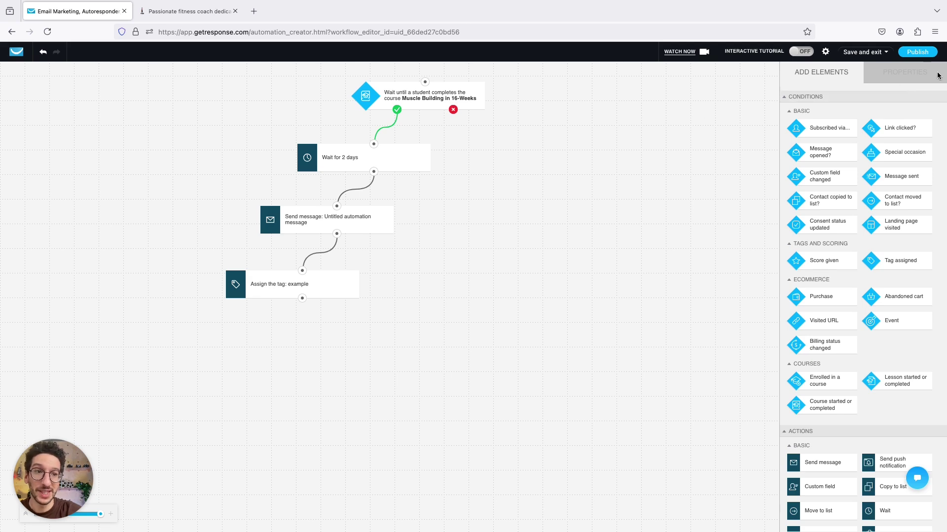
pyautogui.click(925, 53)
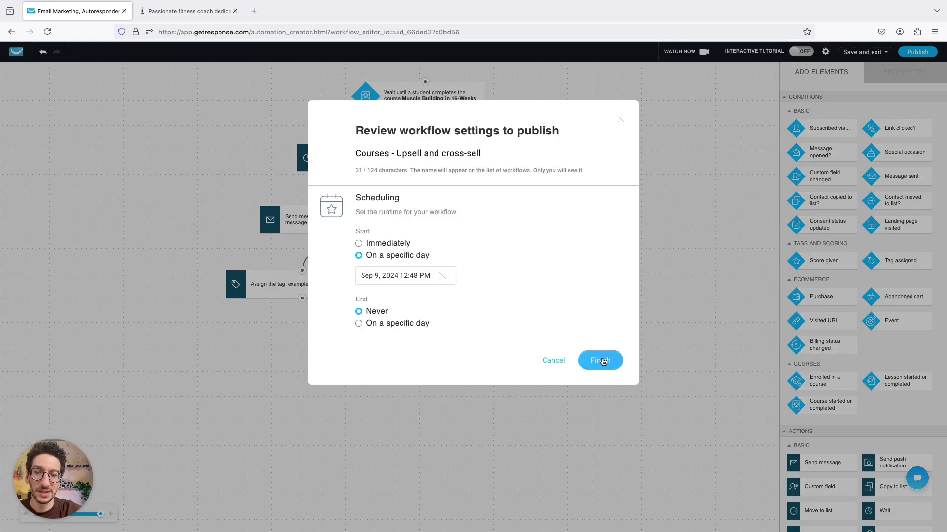
pyautogui.click(601, 361)
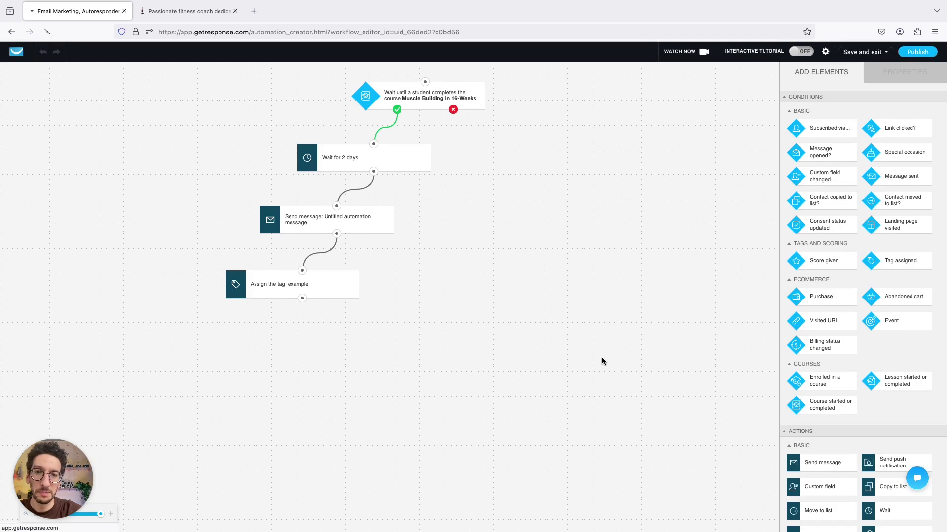